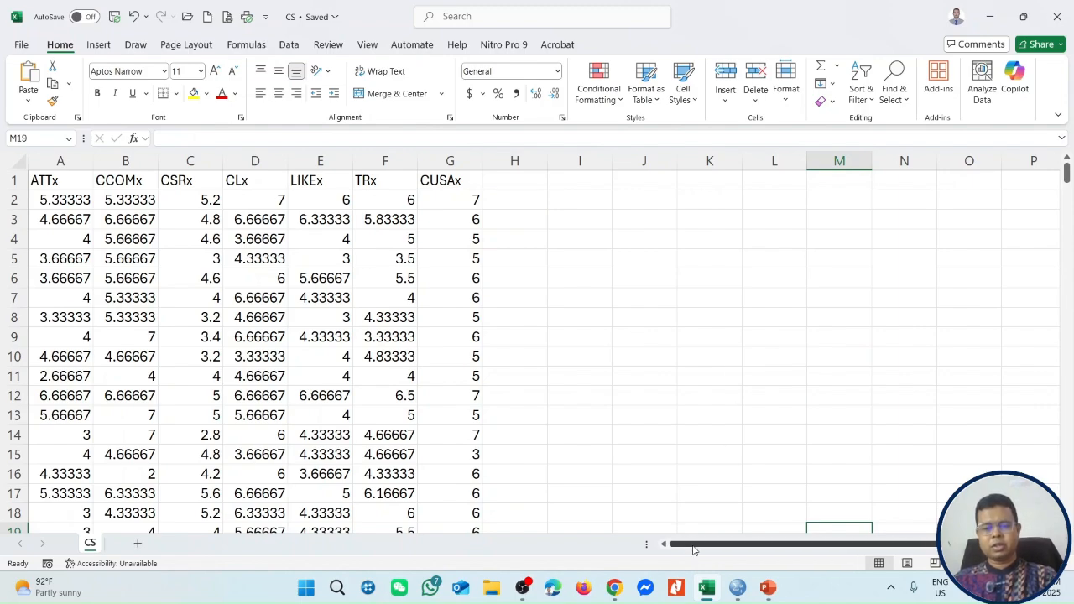
# Switch to the CS.sav dataset in SPSS Statistics and look over its seven variables, ATTx to CUSAx.
pyautogui.click(738, 587)
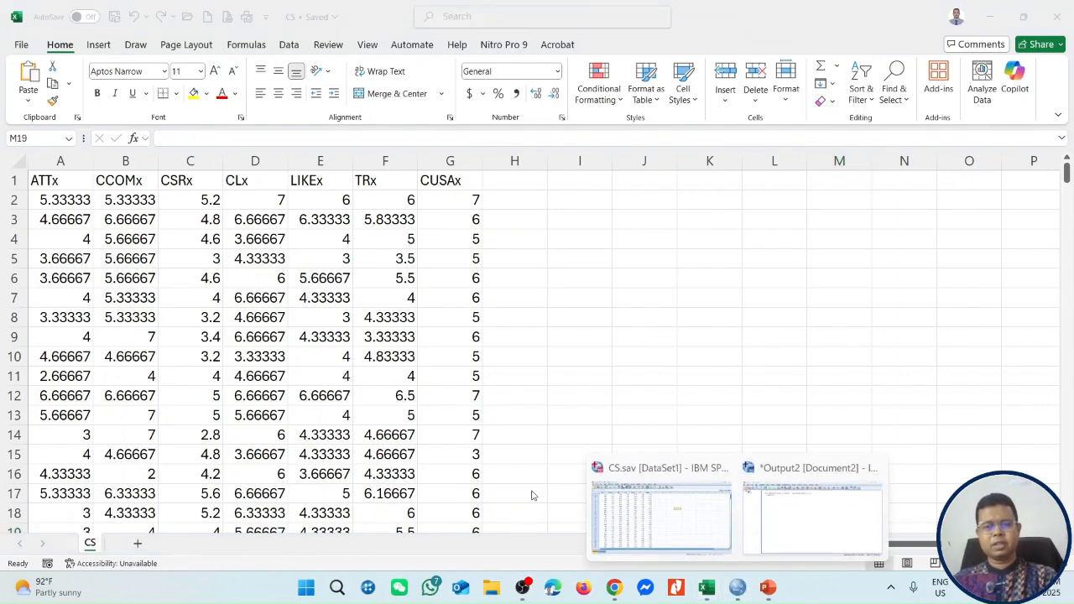
pyautogui.click(642, 499)
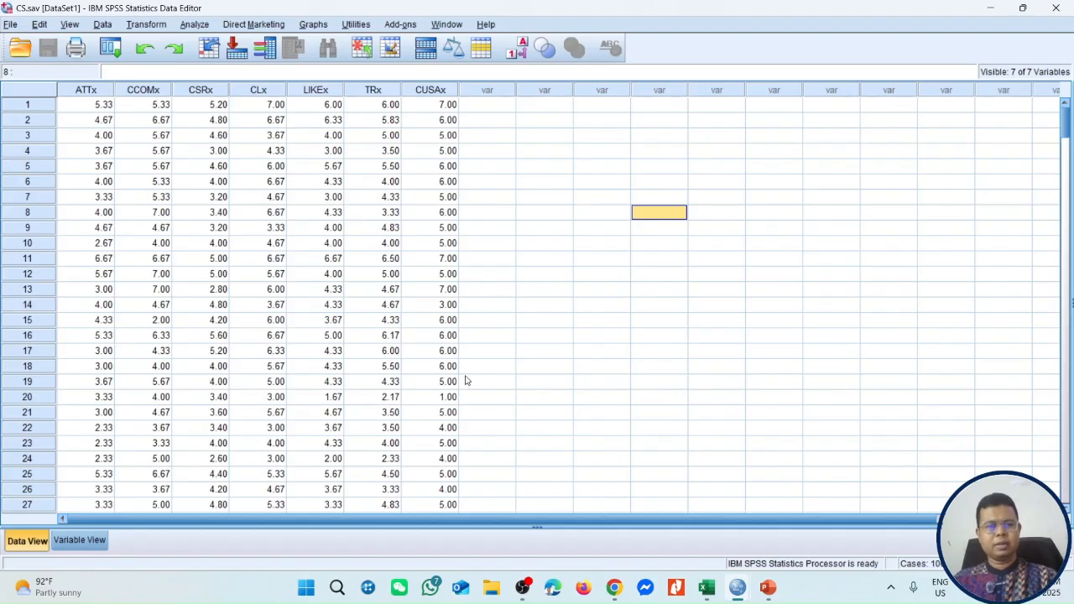
pyautogui.click(567, 235)
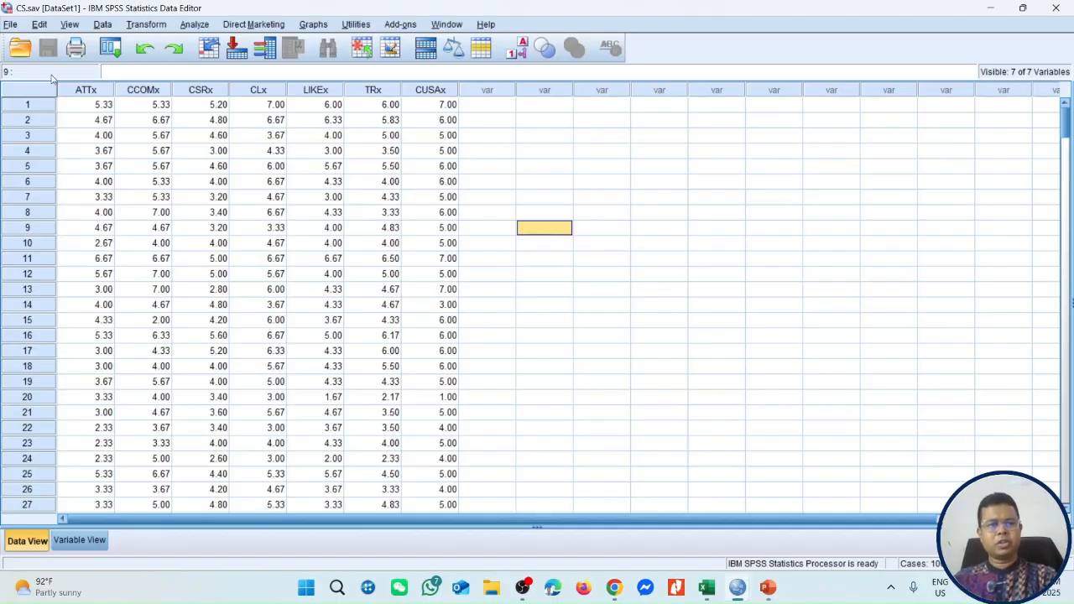
pyautogui.moveTo(97, 89); pyautogui.dragTo(426, 95)
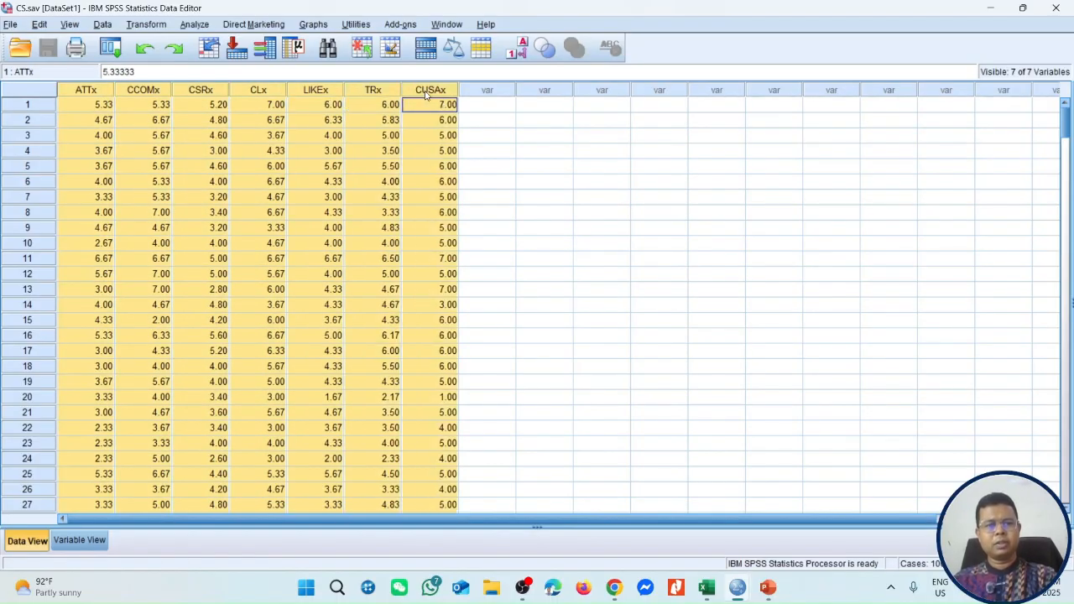
pyautogui.click(597, 182)
# Set up a Frequencies analysis with all seven variables, ATTx, CCOMx, CSRx, CLx, LIKEx, TRx and CUSAx.
pyautogui.click(194, 24)
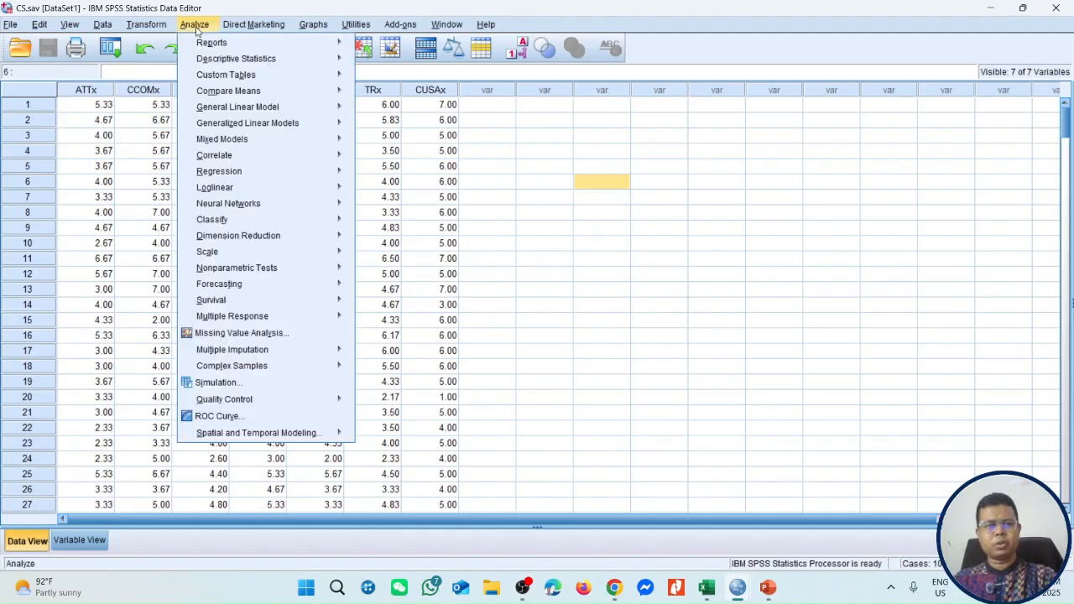
pyautogui.moveTo(245, 58)
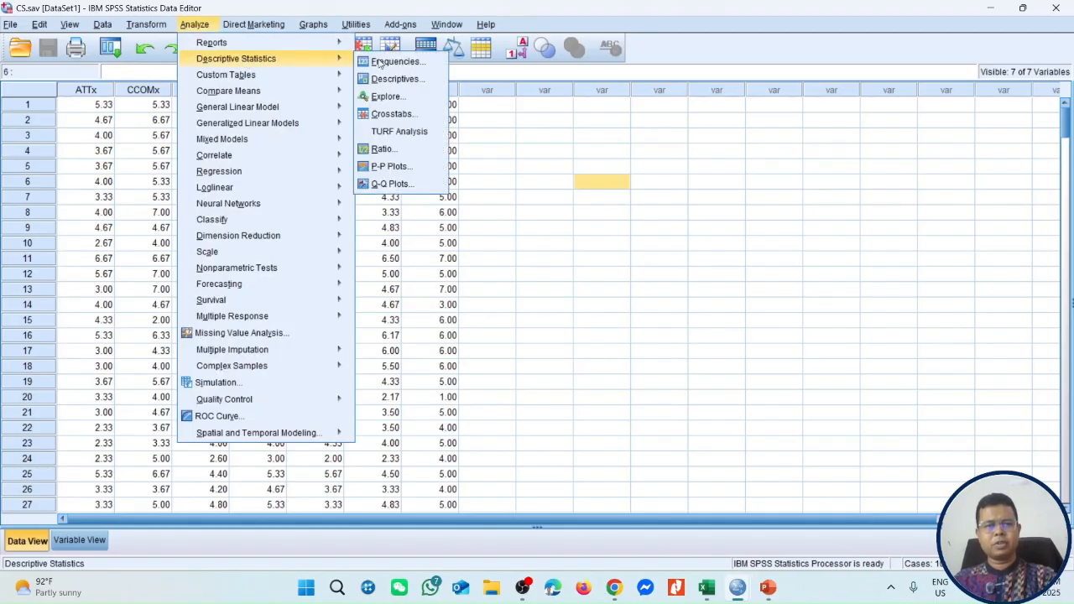
pyautogui.click(412, 60)
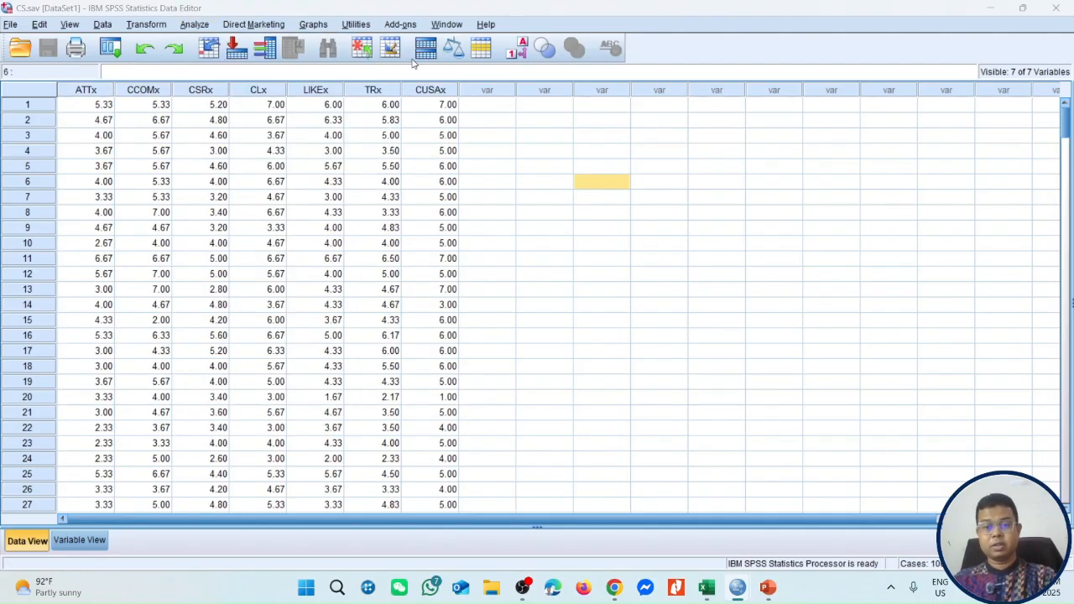
pyautogui.moveTo(586, 199); pyautogui.dragTo(683, 186)
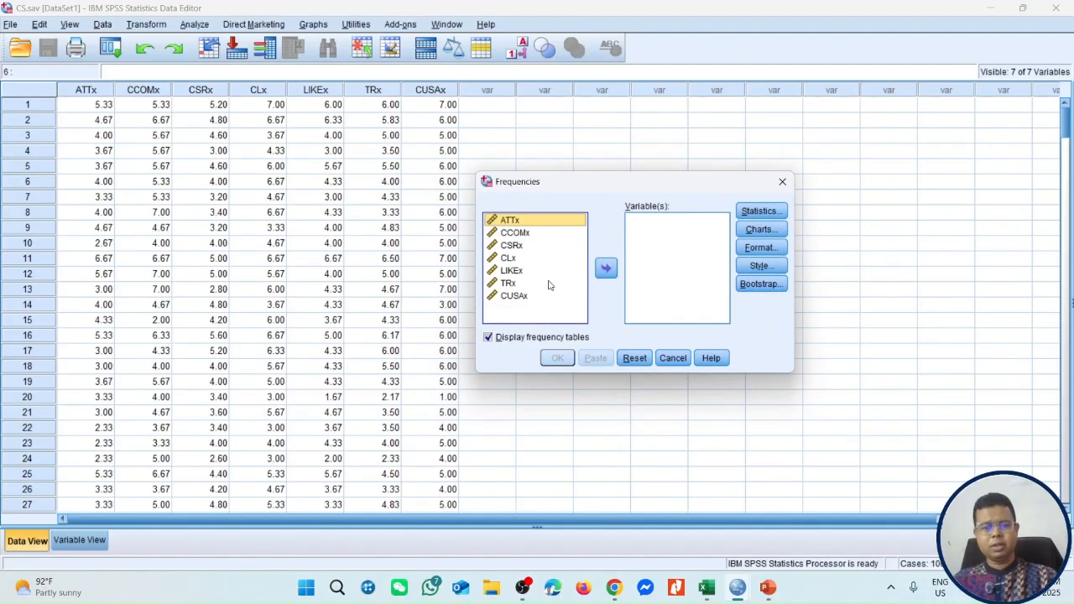
pyautogui.keyDown('shift'); pyautogui.click(517, 297); pyautogui.keyUp('shift')
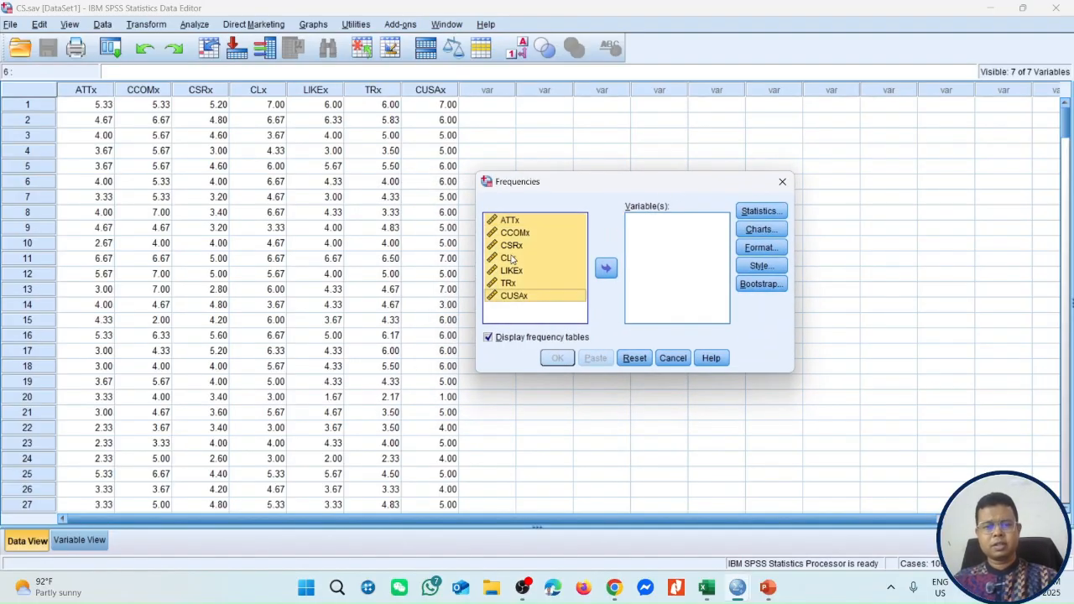
pyautogui.click(608, 274)
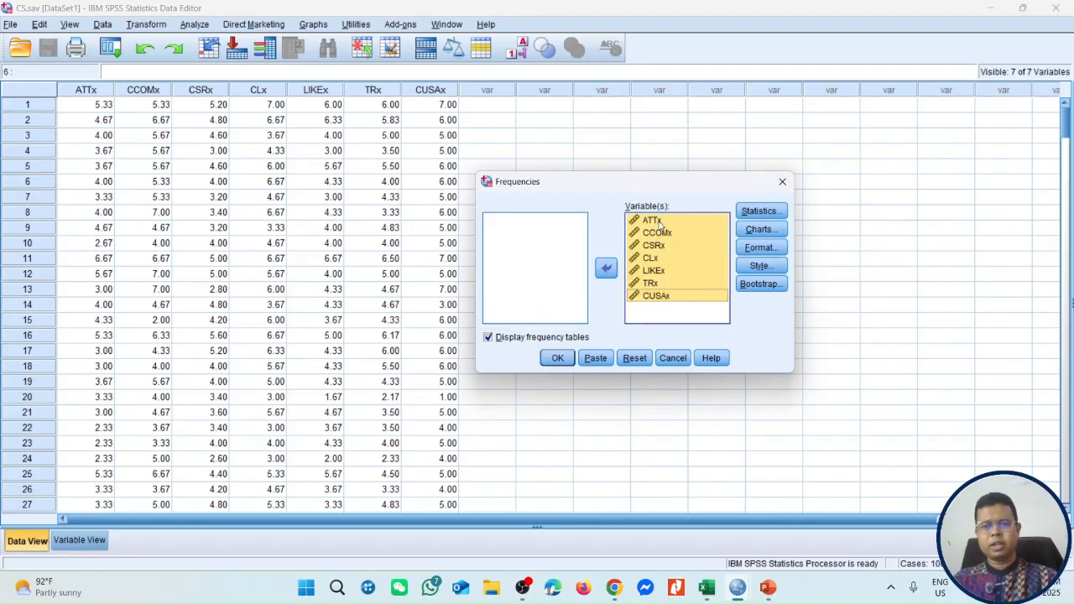
# Request the 5, 50 and 95 percentiles in the Frequencies statistics.
pyautogui.click(758, 212)
pyautogui.click(436, 234)
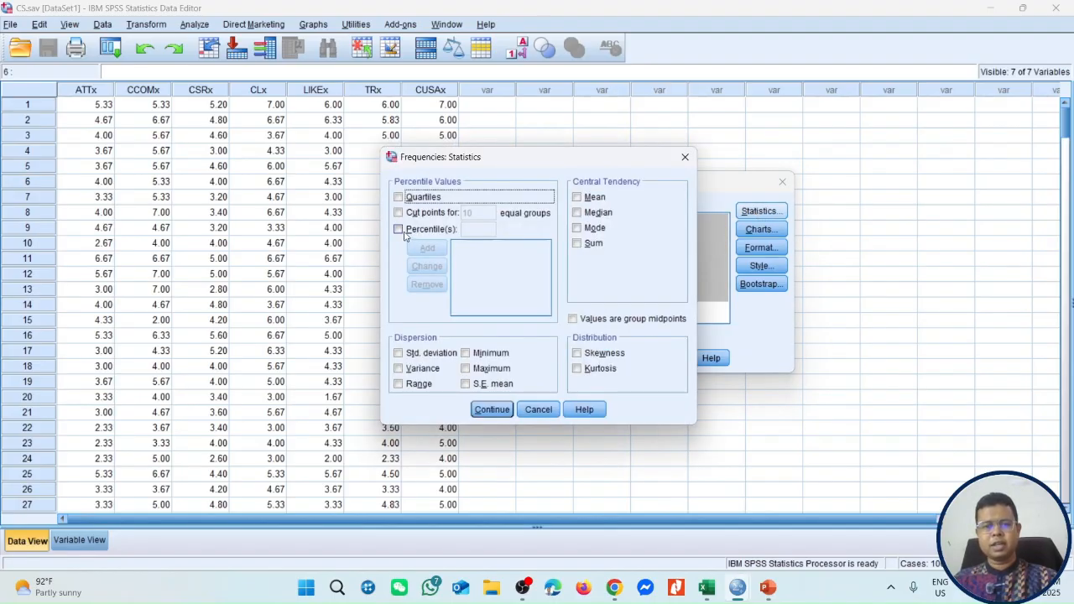
pyautogui.click(463, 232)
pyautogui.write('5')
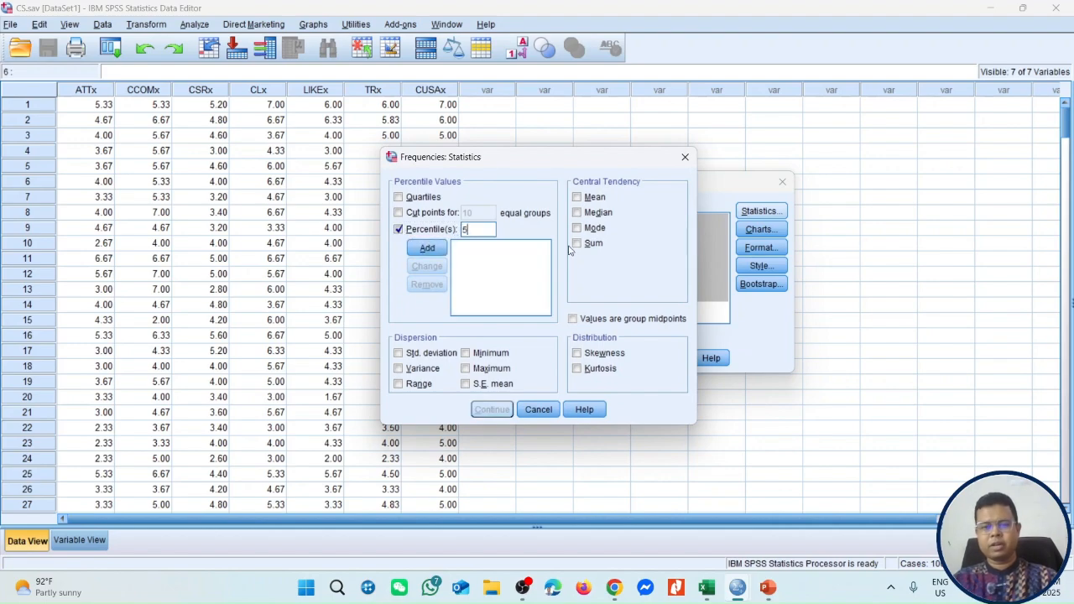
pyautogui.click(425, 247)
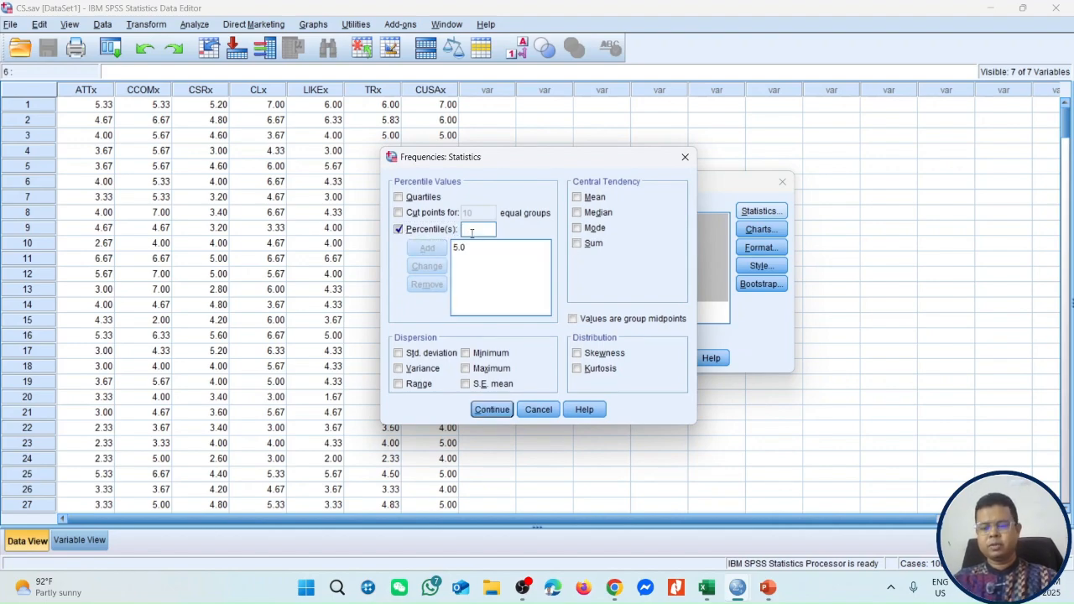
pyautogui.click(471, 232)
pyautogui.write('50')
pyautogui.click(427, 247)
pyautogui.click(483, 228)
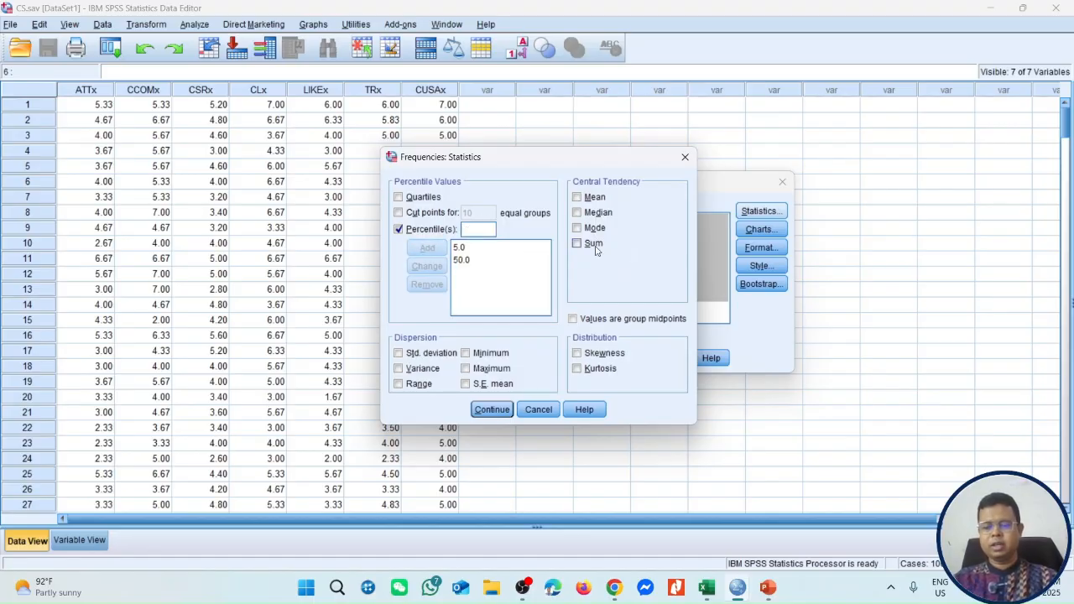
pyautogui.write('95')
pyautogui.click(429, 250)
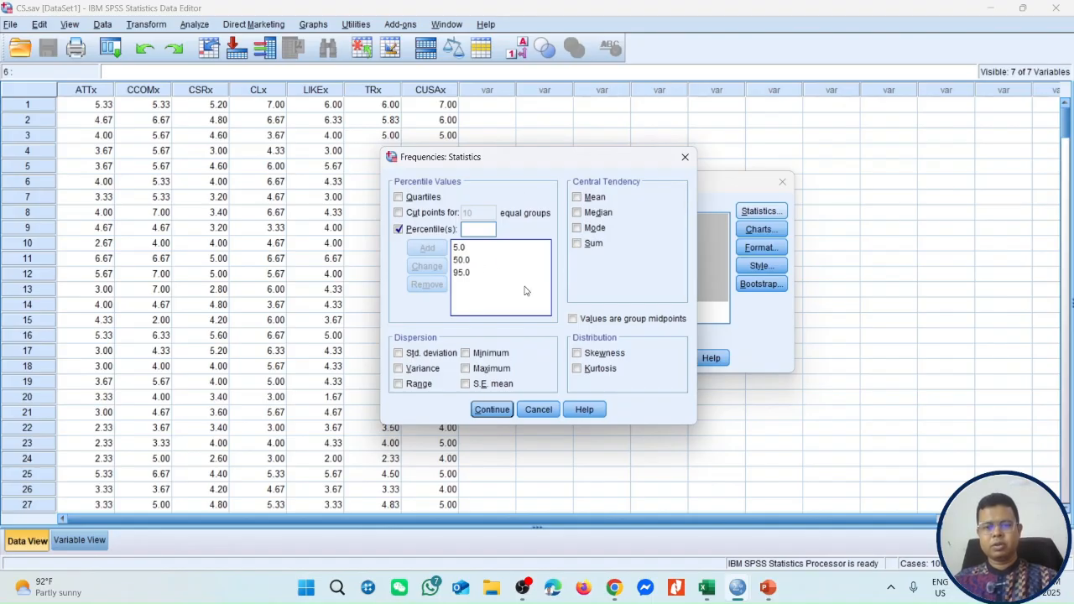
pyautogui.click(491, 411)
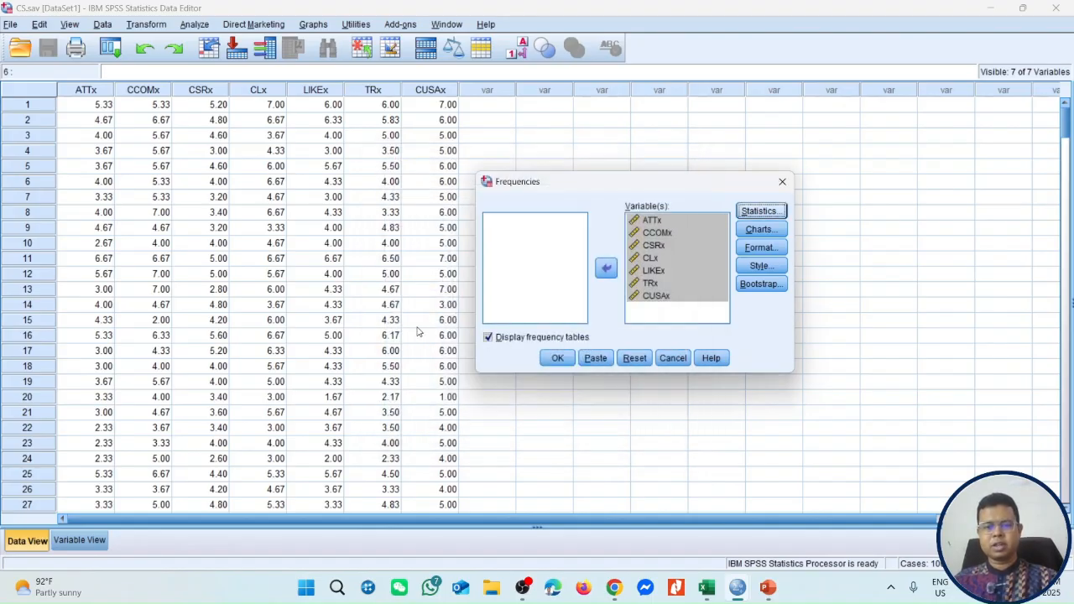
# Turn off the display of frequency tables and run the Frequencies analysis.
pyautogui.click(488, 337)
pyautogui.click(557, 358)
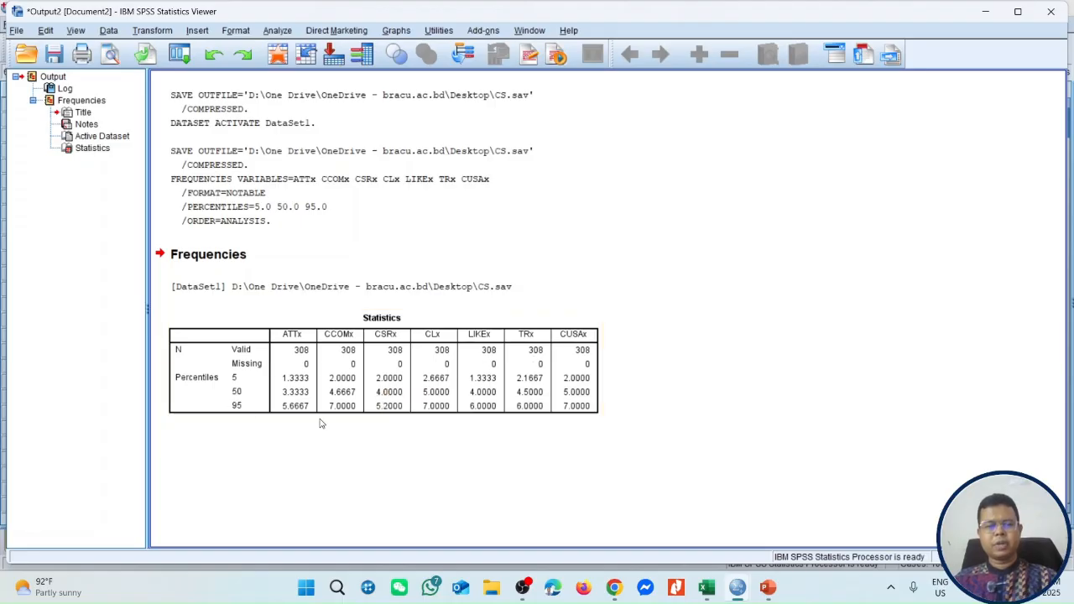
# Copy the Statistics table of percentiles from the output using Copy Special.
pyautogui.click(594, 411)
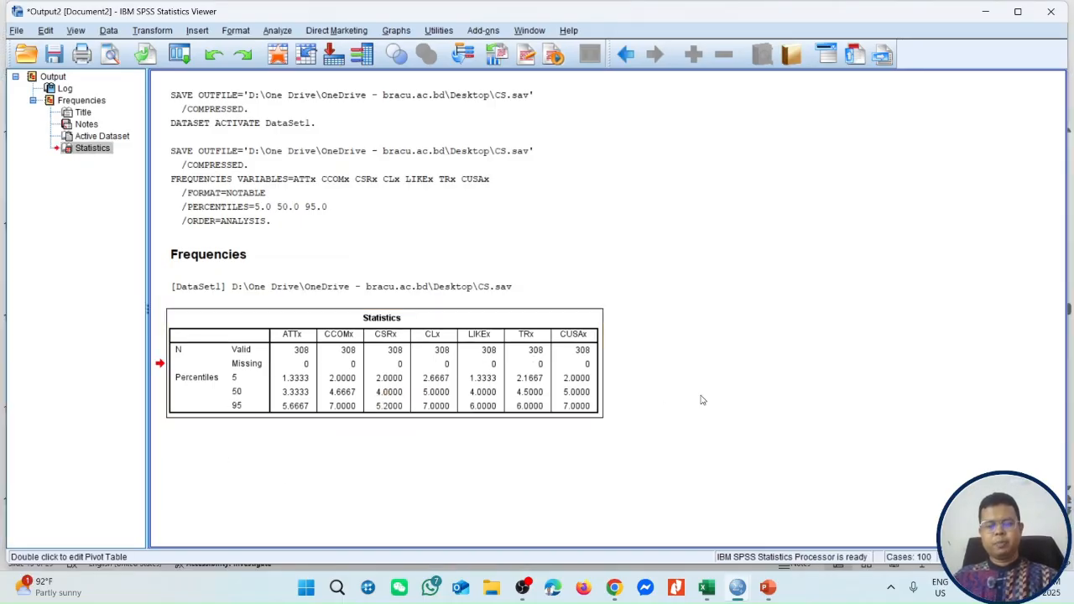
pyautogui.rightClick(529, 364)
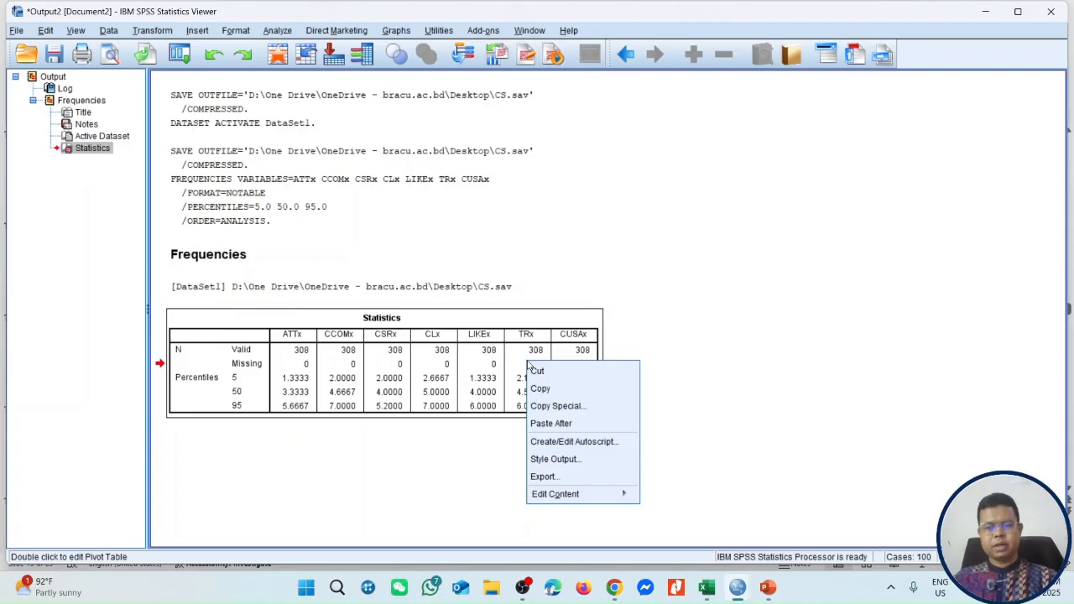
pyautogui.click(544, 406)
pyautogui.click(483, 337)
pyautogui.click(516, 356)
# Switch to the CS workbook in Excel and paste the copied Statistics table into a new sheet at A1.
pyautogui.click(707, 588)
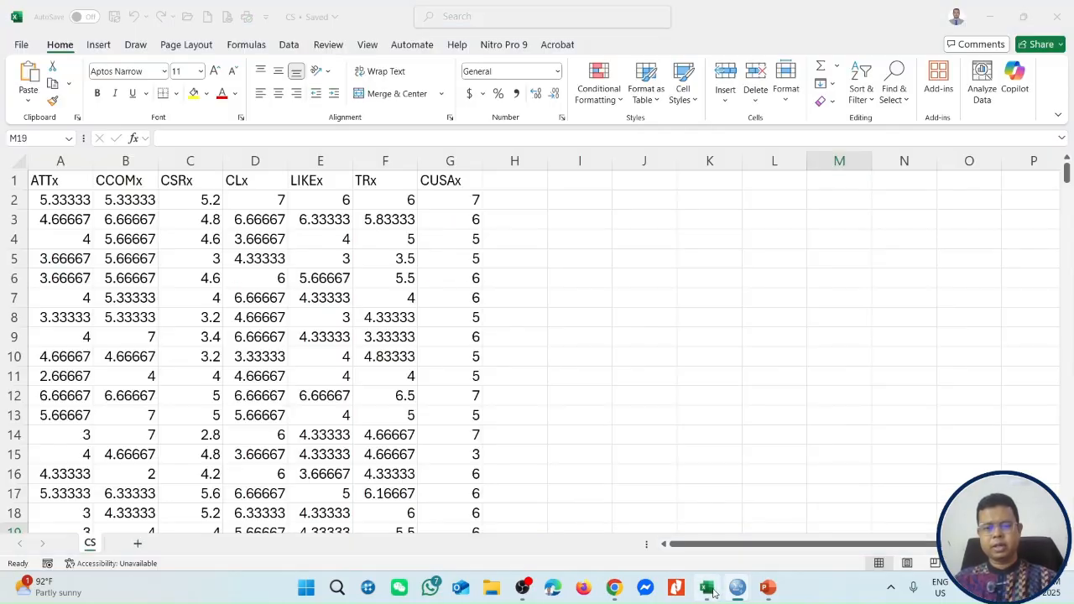
pyautogui.scroll(-4, 576, 343)
pyautogui.scroll(4, 371, 475)
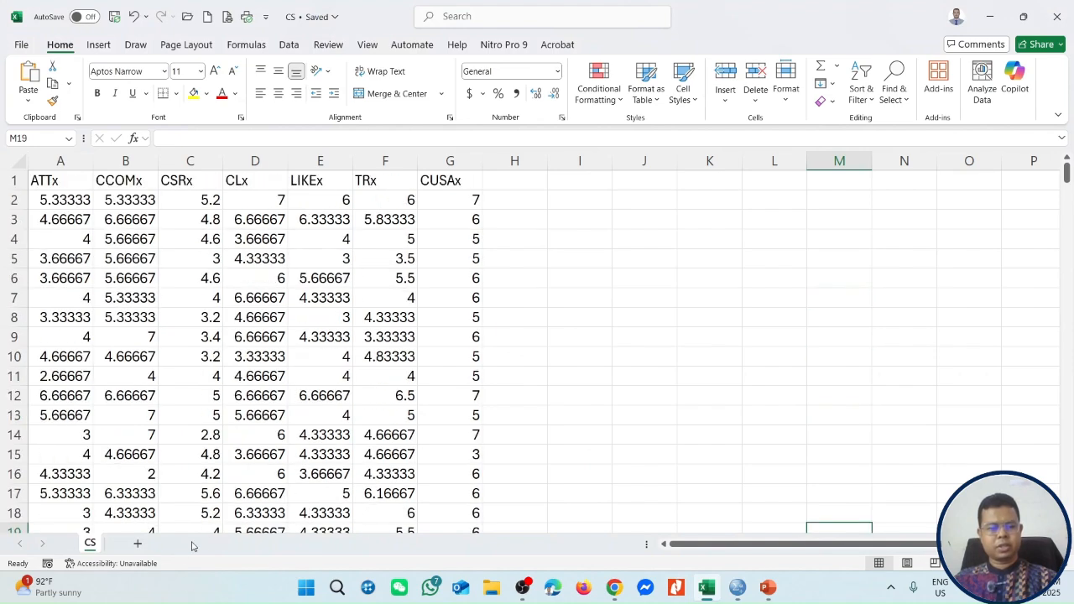
pyautogui.click(141, 546)
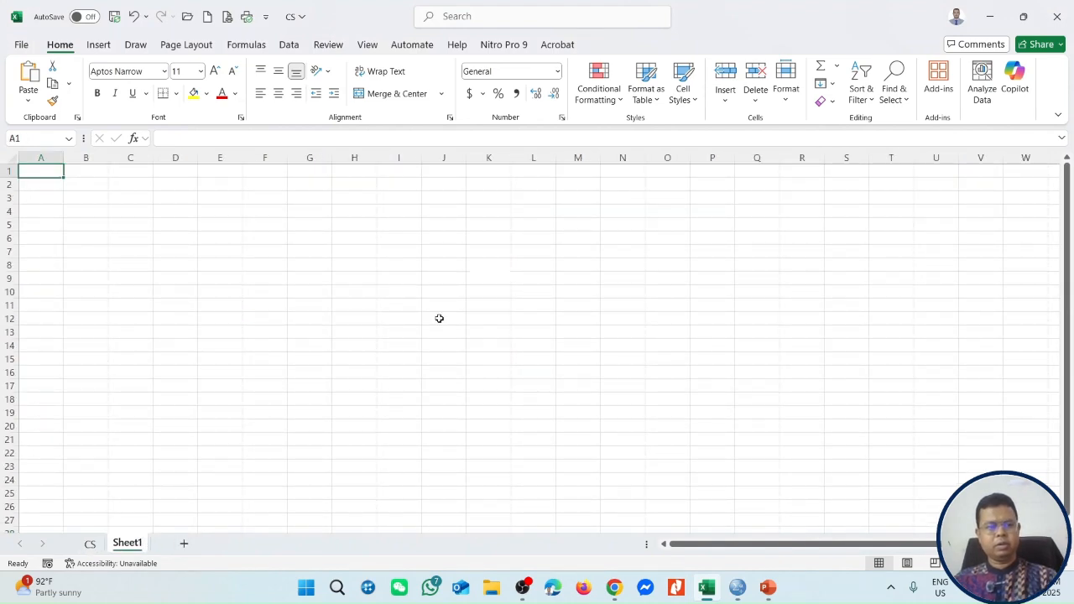
pyautogui.hotkey('ctrl', 'v')
pyautogui.click(359, 349)
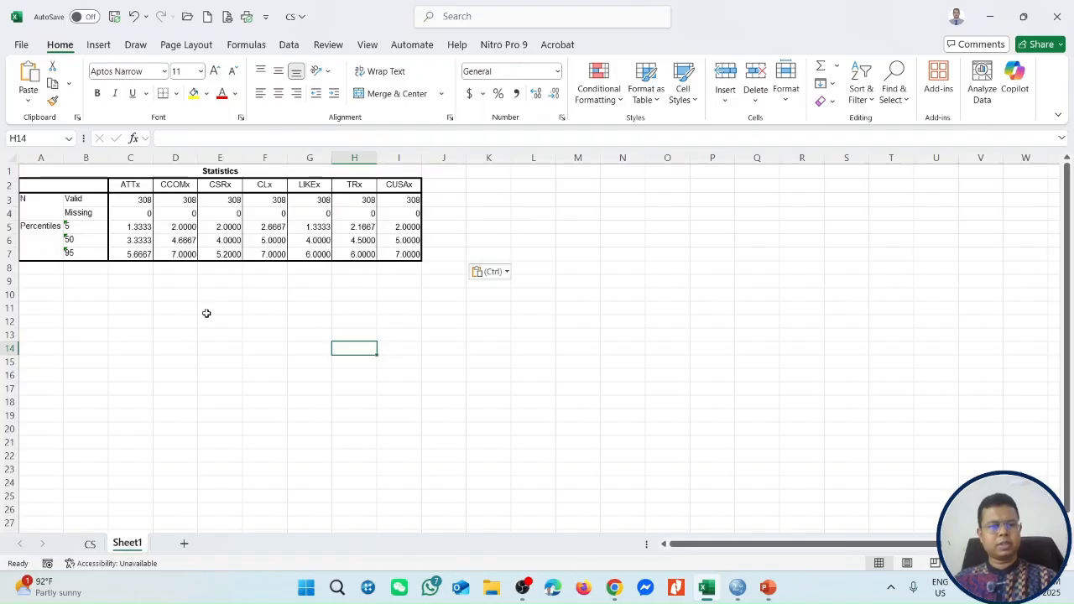
# Delete the N Valid and Missing rows from the pasted Statistics table, keeping only the percentile rows.
pyautogui.scroll(6, 206, 313)
pyautogui.moveTo(239, 270); pyautogui.dragTo(766, 338)
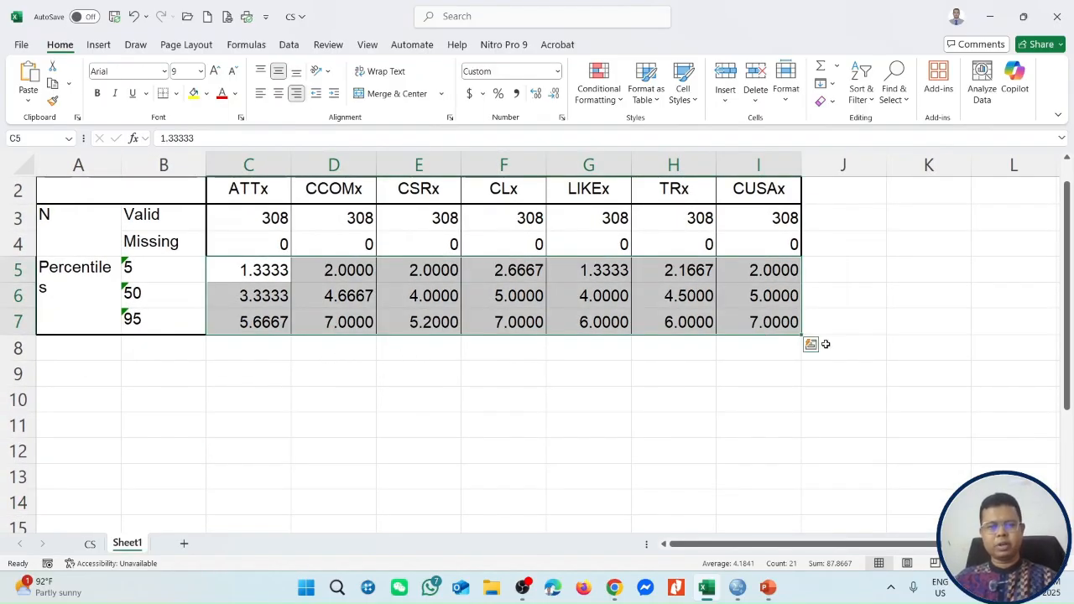
pyautogui.click(611, 407)
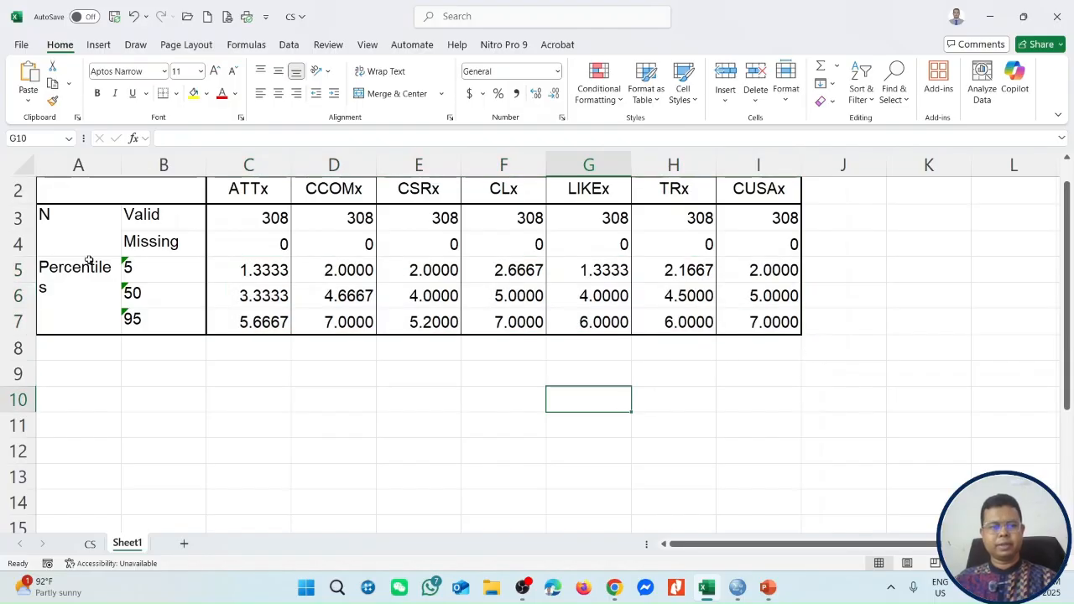
pyautogui.moveTo(25, 245); pyautogui.dragTo(25, 219)
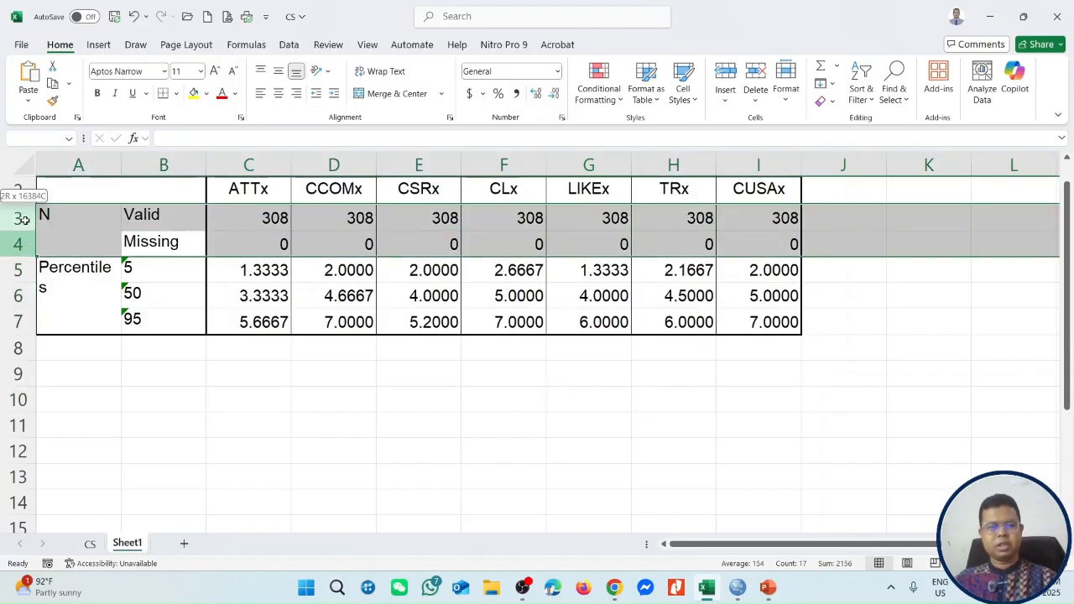
pyautogui.rightClick(25, 220)
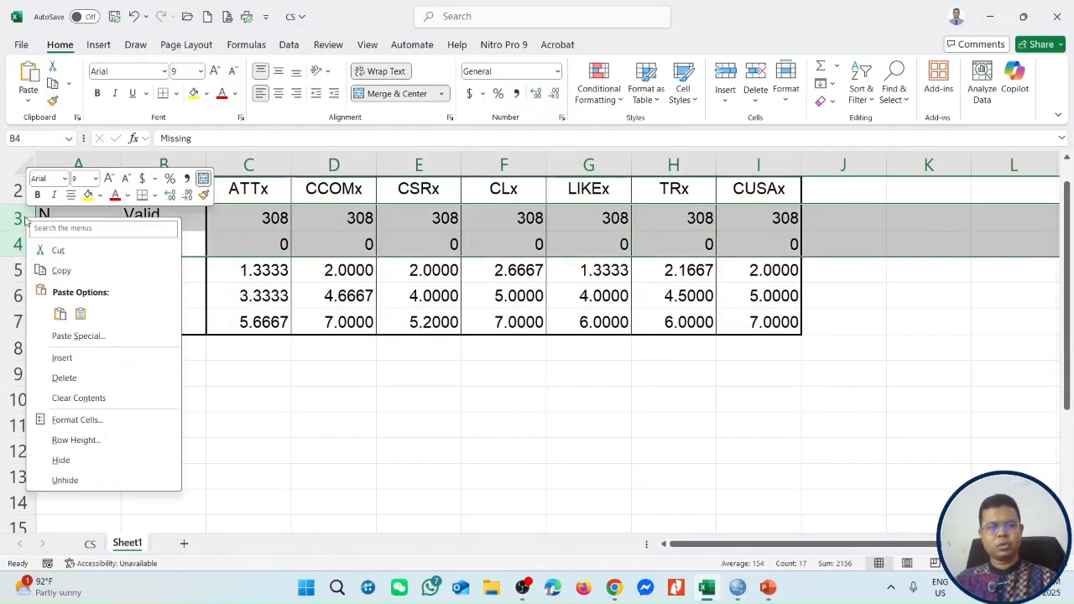
pyautogui.click(55, 378)
pyautogui.click(396, 398)
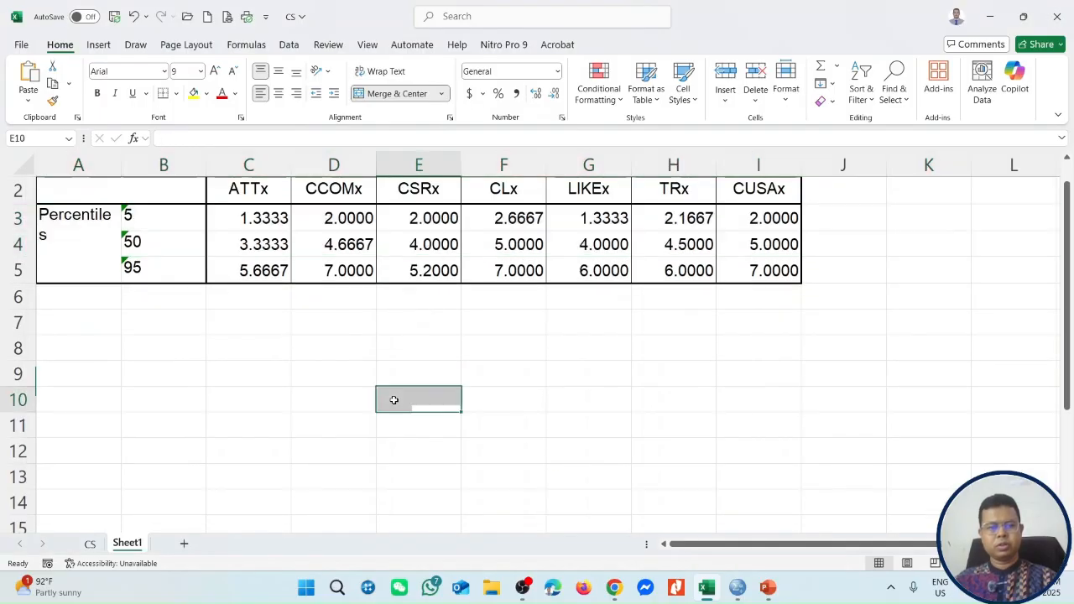
# Examine the 5, 50 and 95 percentile values of each variable in the trimmed table.
pyautogui.click(153, 222)
pyautogui.click(155, 248)
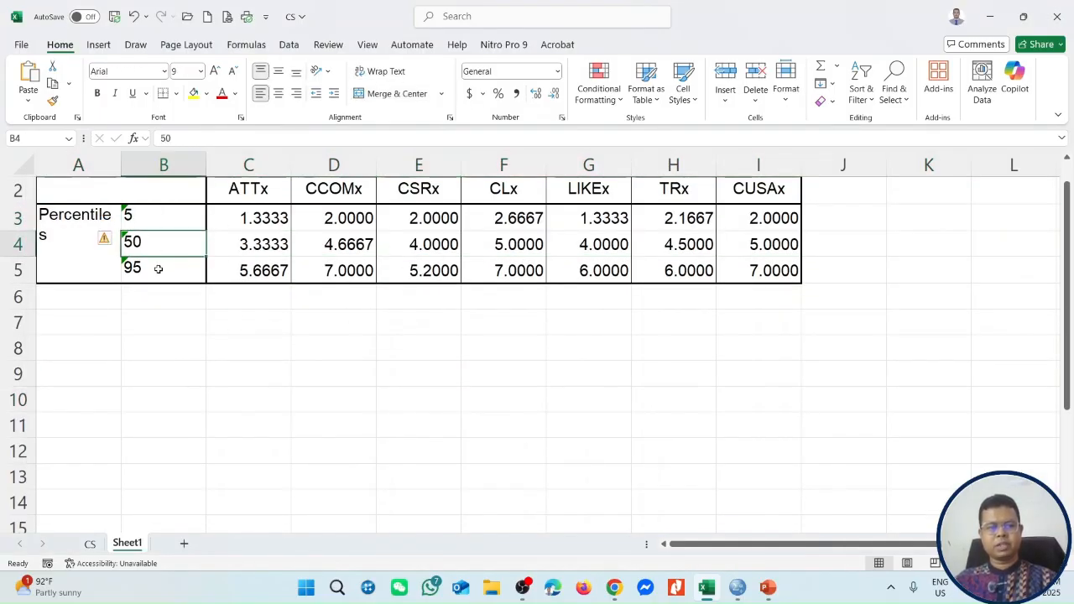
pyautogui.click(156, 268)
pyautogui.click(423, 393)
pyautogui.moveTo(286, 219); pyautogui.dragTo(759, 270)
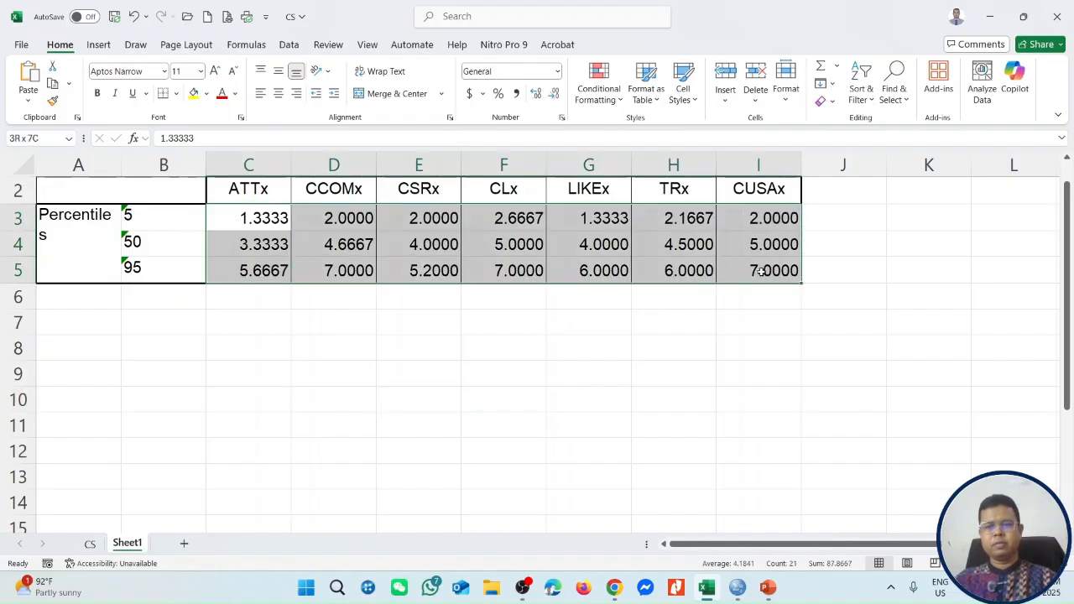
pyautogui.click(672, 347)
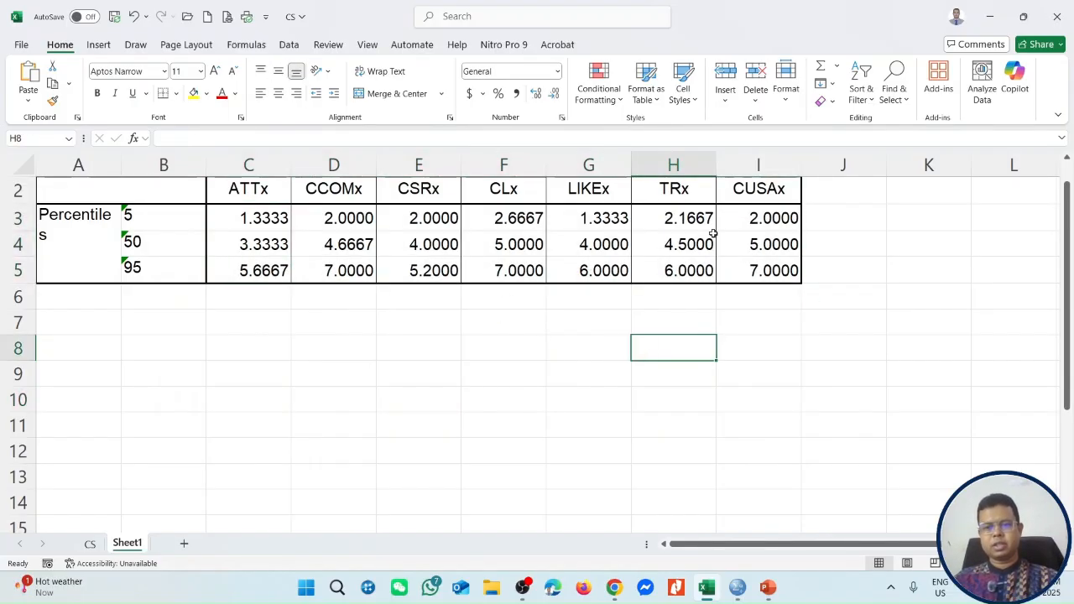
# Switch to fsQCA and open the CS data file from the Desktop folder.
pyautogui.click(990, 17)
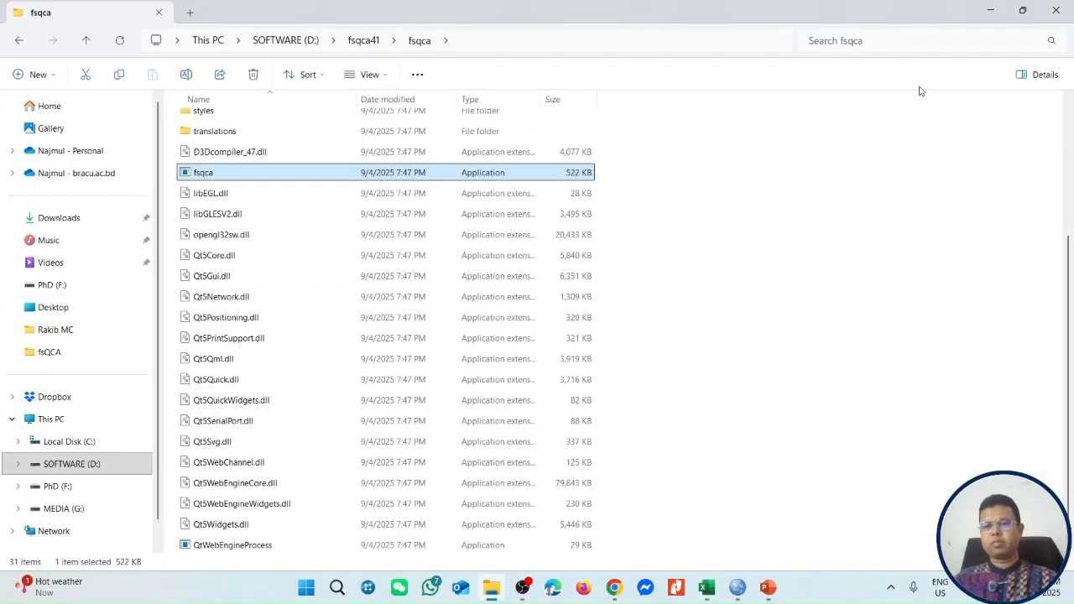
pyautogui.click(989, 12)
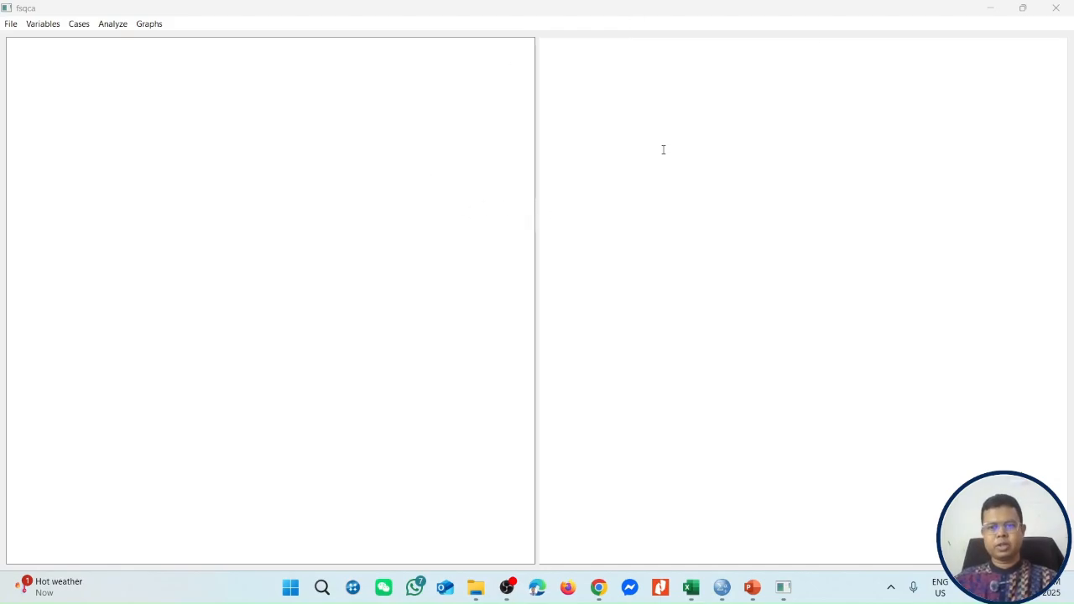
pyautogui.click(11, 25)
pyautogui.click(29, 65)
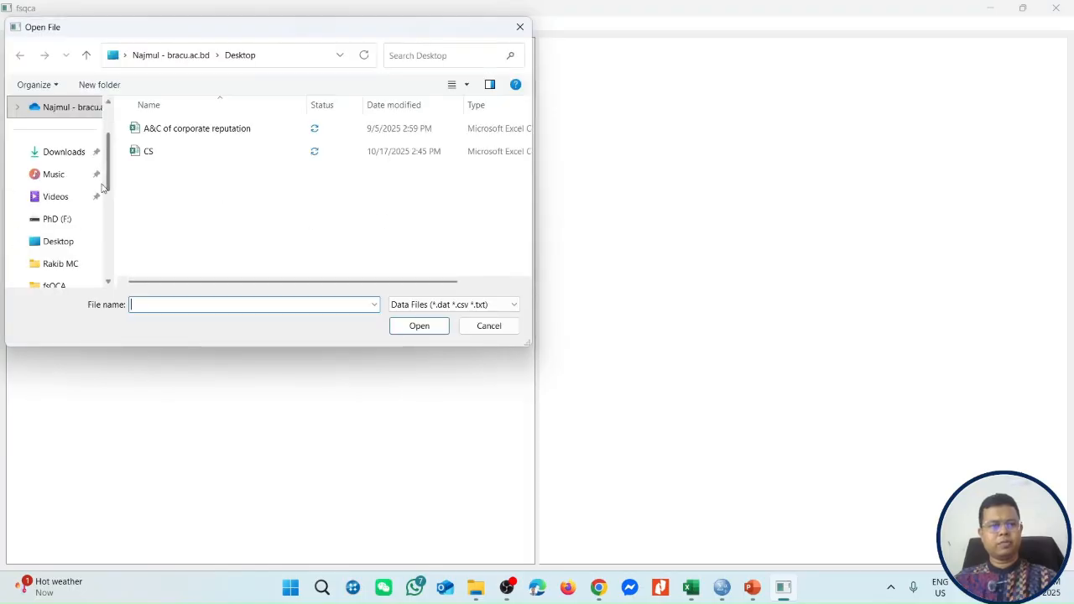
pyautogui.click(156, 158)
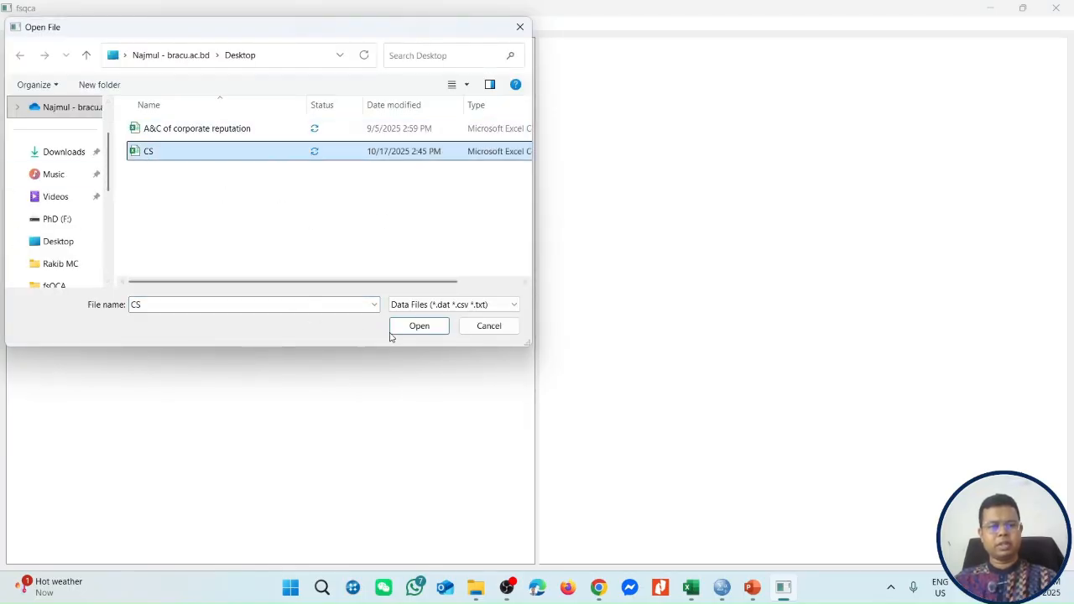
pyautogui.click(419, 326)
pyautogui.scroll(-9, 361, 438)
pyautogui.scroll(9, 337, 471)
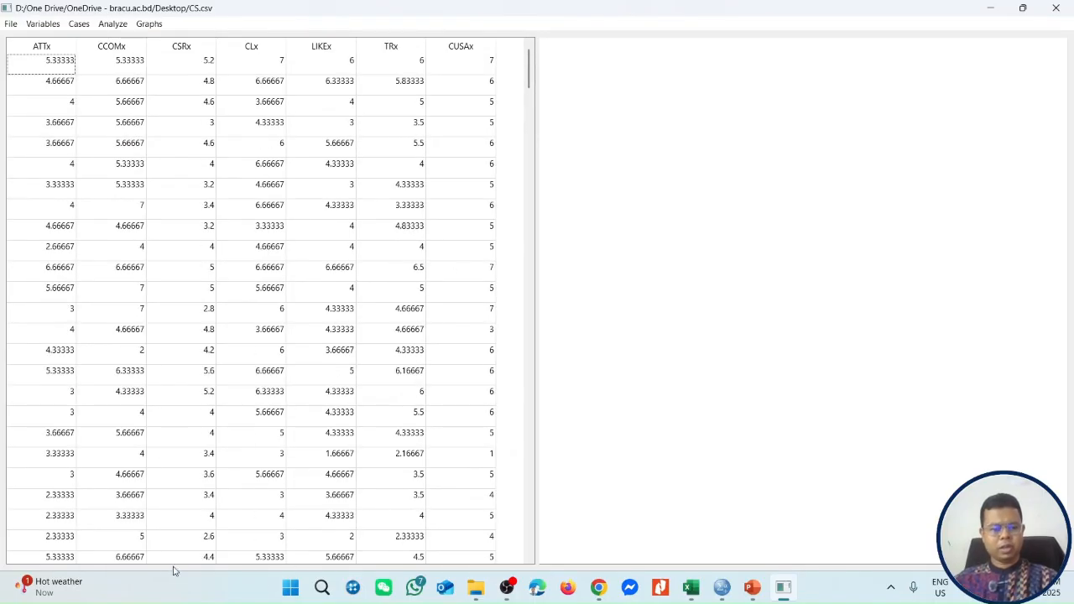
pyautogui.click(630, 116)
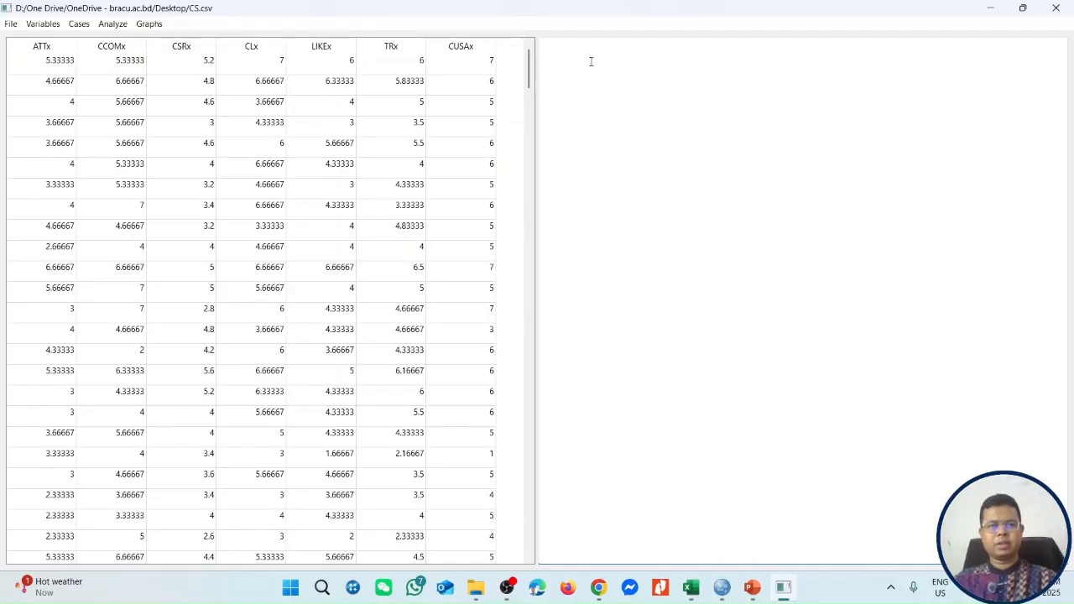
# Set up a computed variable named ATT using the calibrate function with ATTx as its input variable.
pyautogui.click(52, 26)
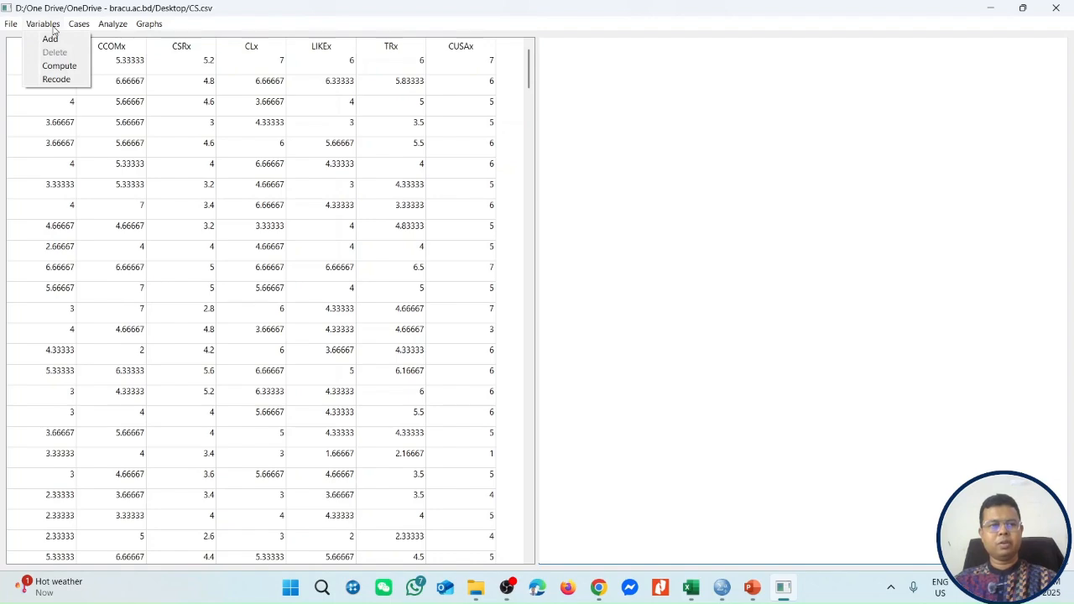
pyautogui.click(60, 69)
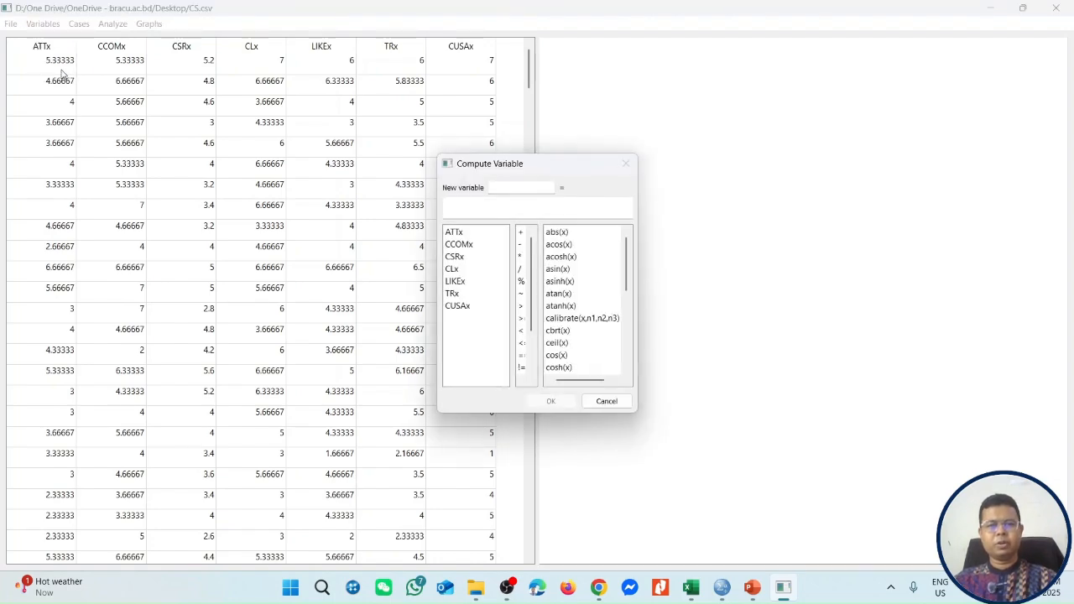
pyautogui.doubleClick(581, 322)
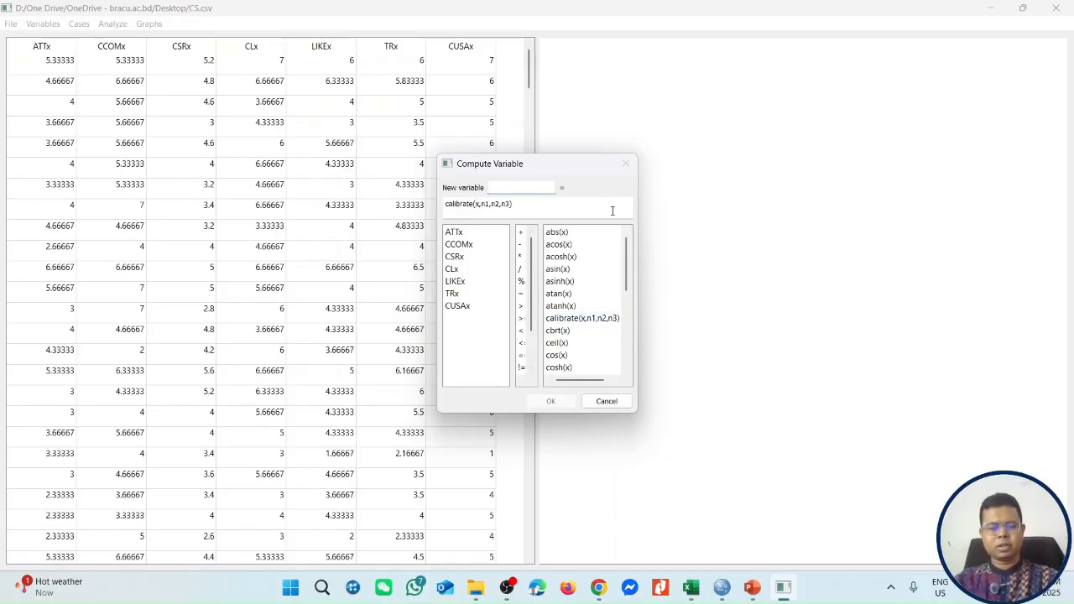
pyautogui.write('ATT')
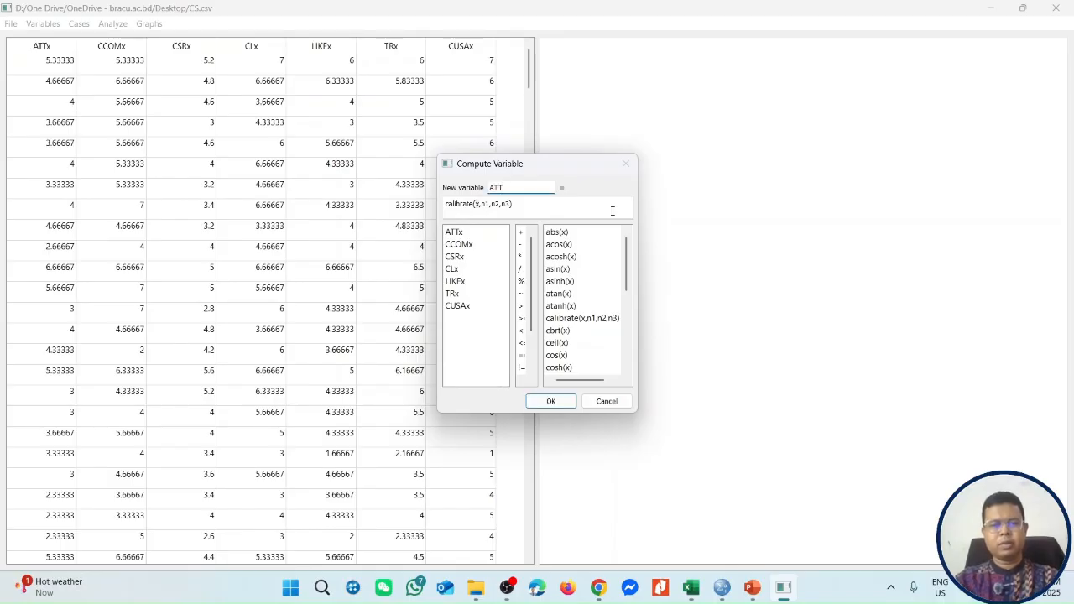
pyautogui.click(479, 208)
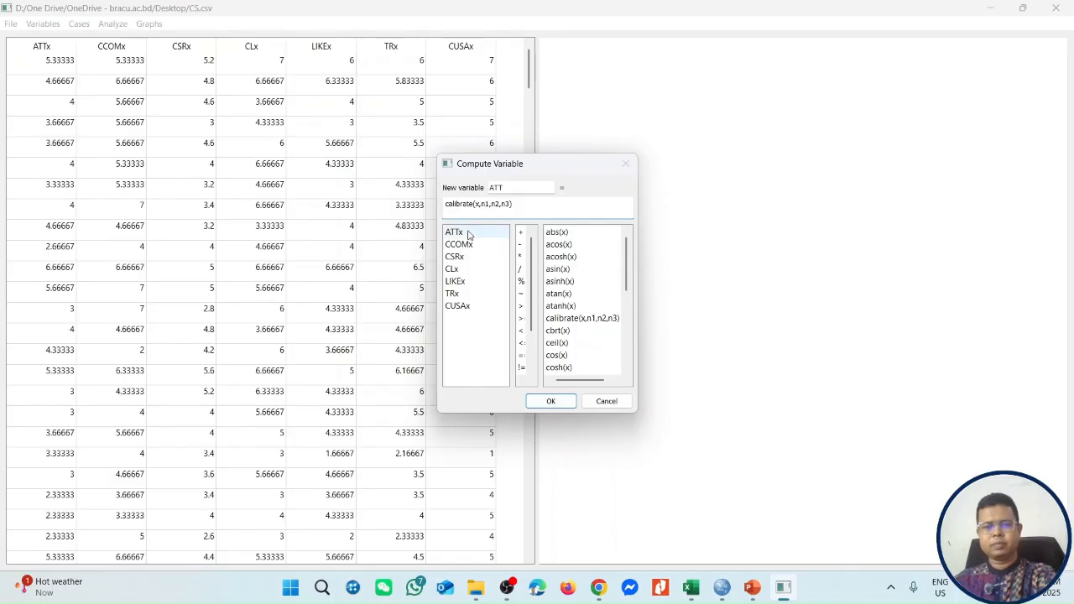
pyautogui.doubleClick(480, 232)
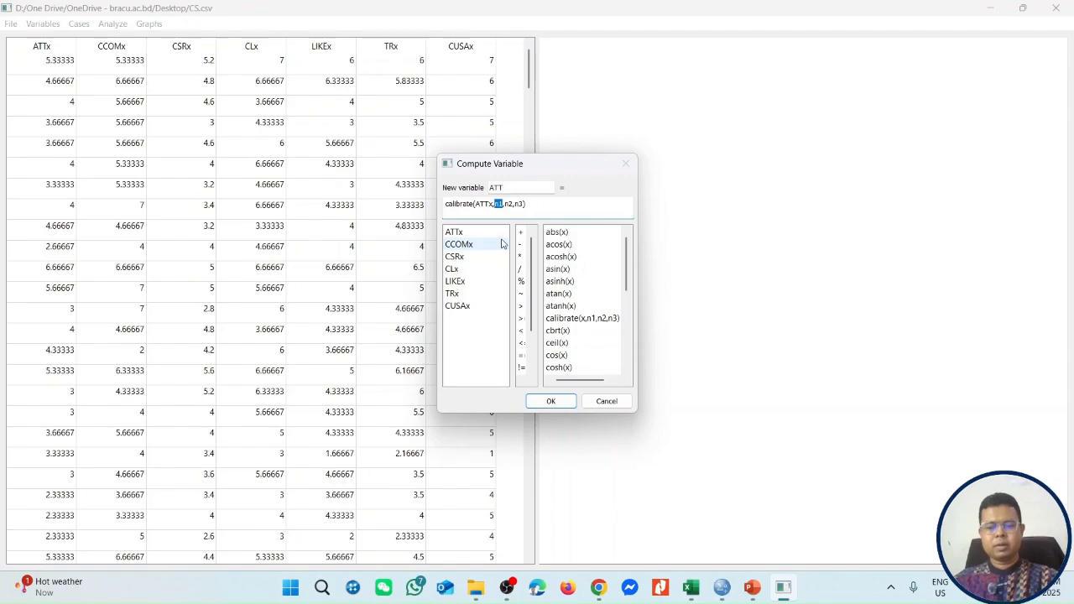
# Complete the ATT calibration with thresholds 5.67, 3.33 and 1.33 from the Excel percentile table, and compute the variable.
pyautogui.hotkey('alt', 'Tab')
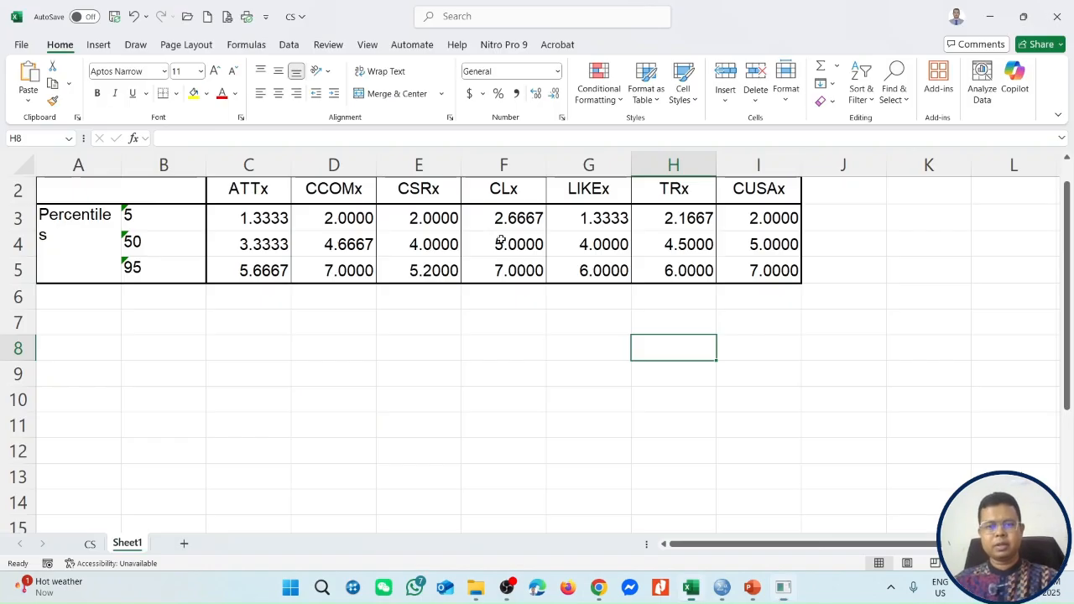
pyautogui.hotkey('alt', 'Tab')
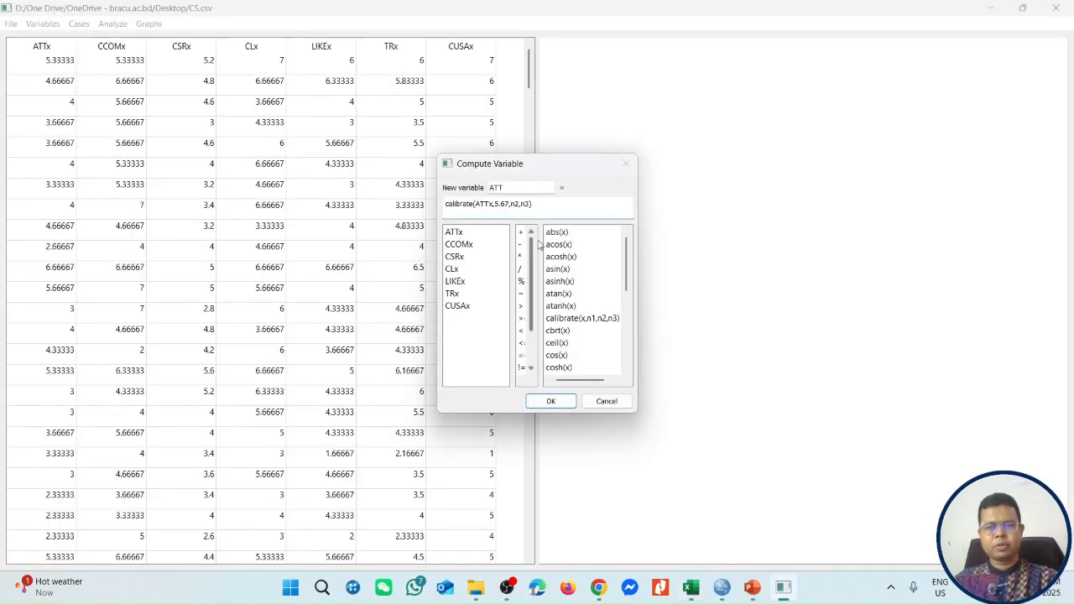
pyautogui.click(514, 205)
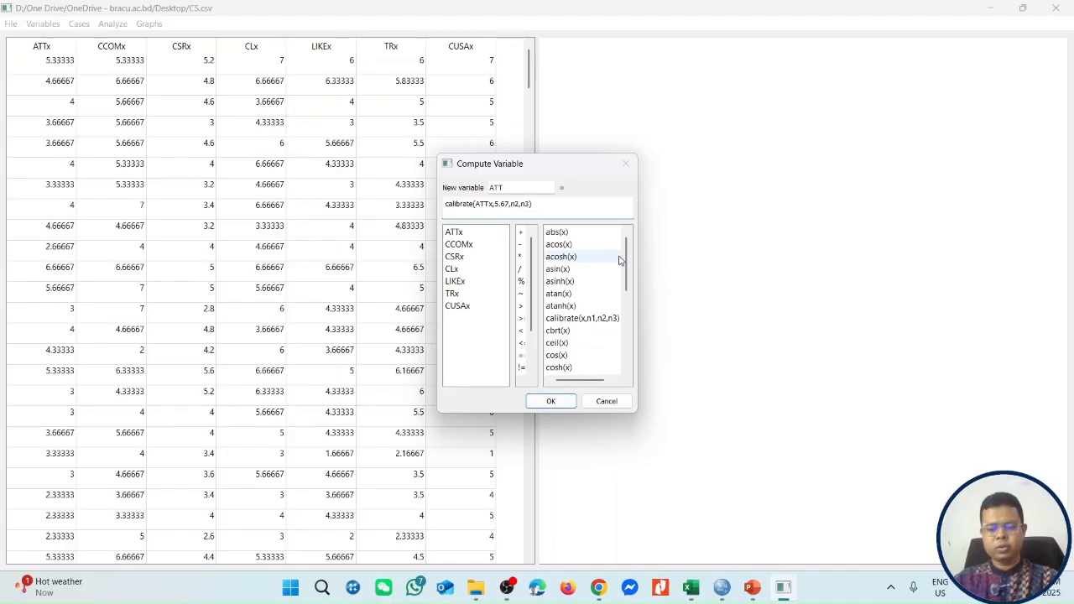
pyautogui.write('3.33')
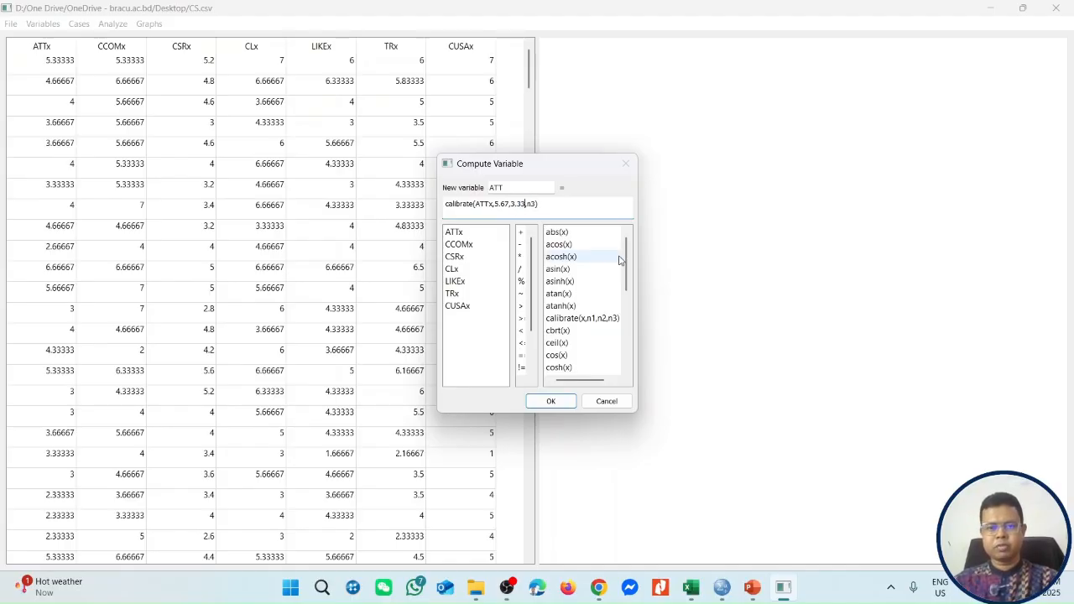
pyautogui.hotkey('alt', 'Tab')
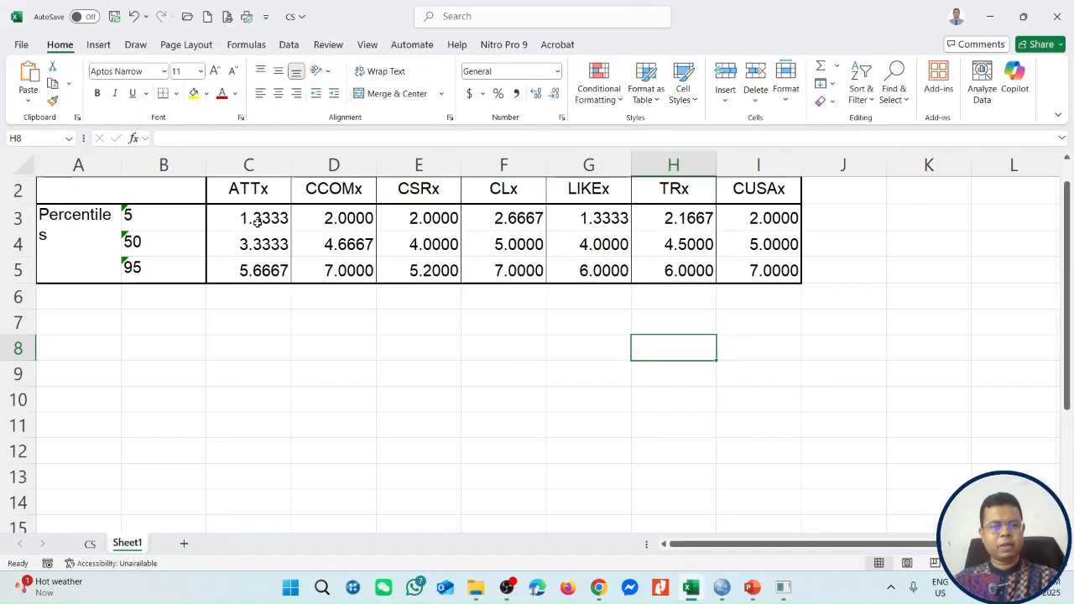
pyautogui.hotkey('alt', 'Tab')
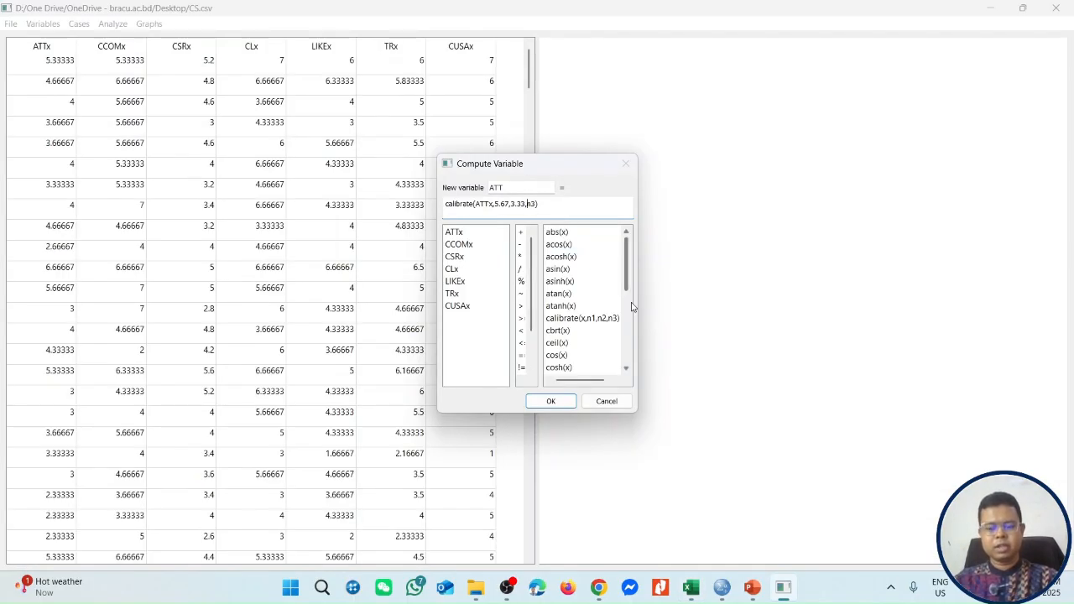
pyautogui.write('1.3')
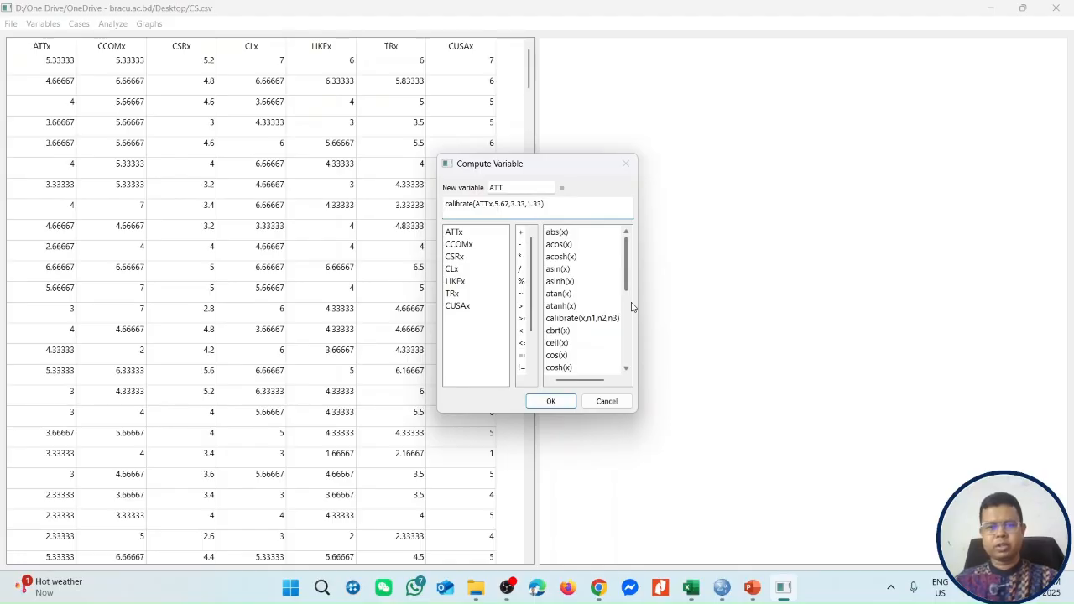
pyautogui.click(560, 400)
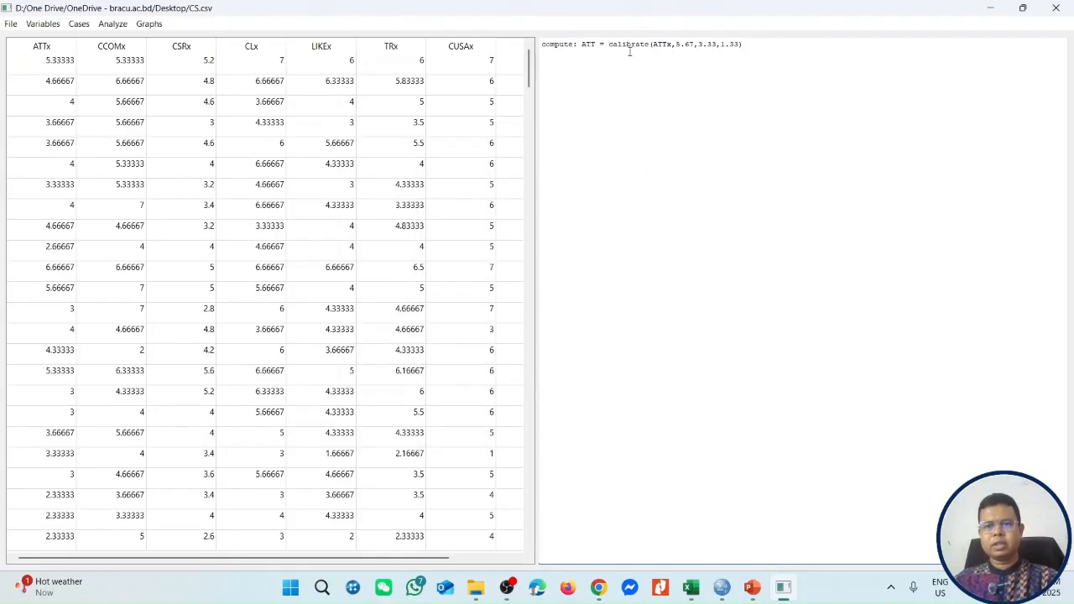
pyautogui.click(525, 557)
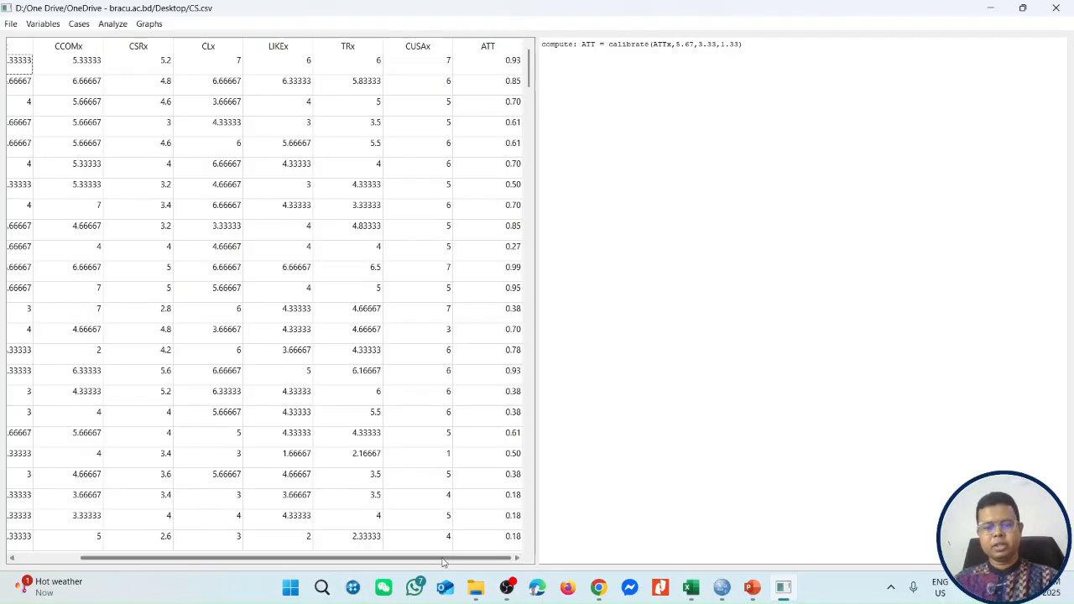
pyautogui.moveTo(424, 559); pyautogui.dragTo(248, 560)
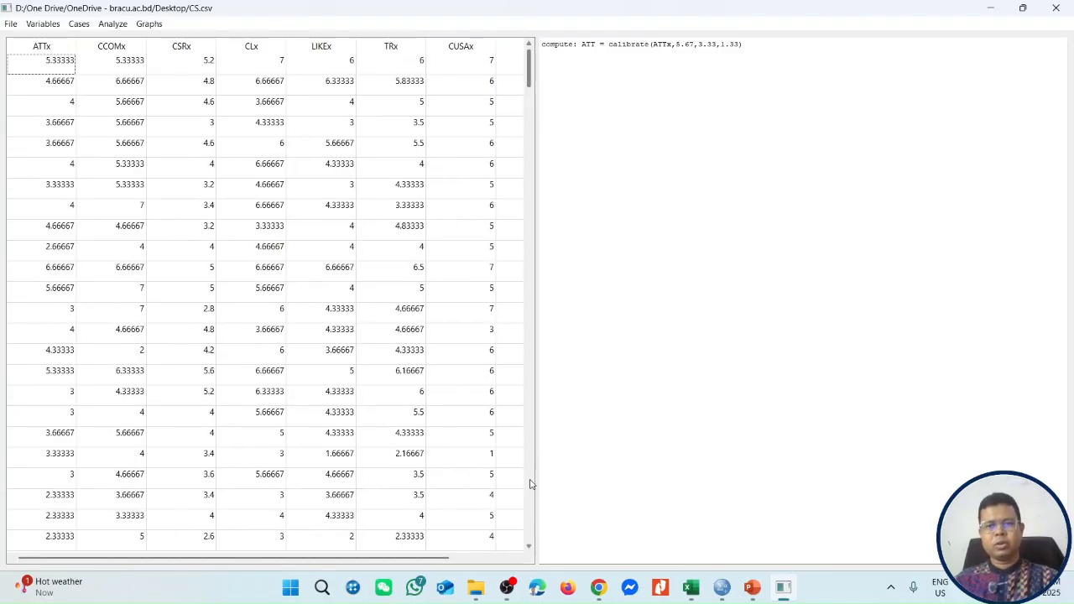
pyautogui.click(781, 52)
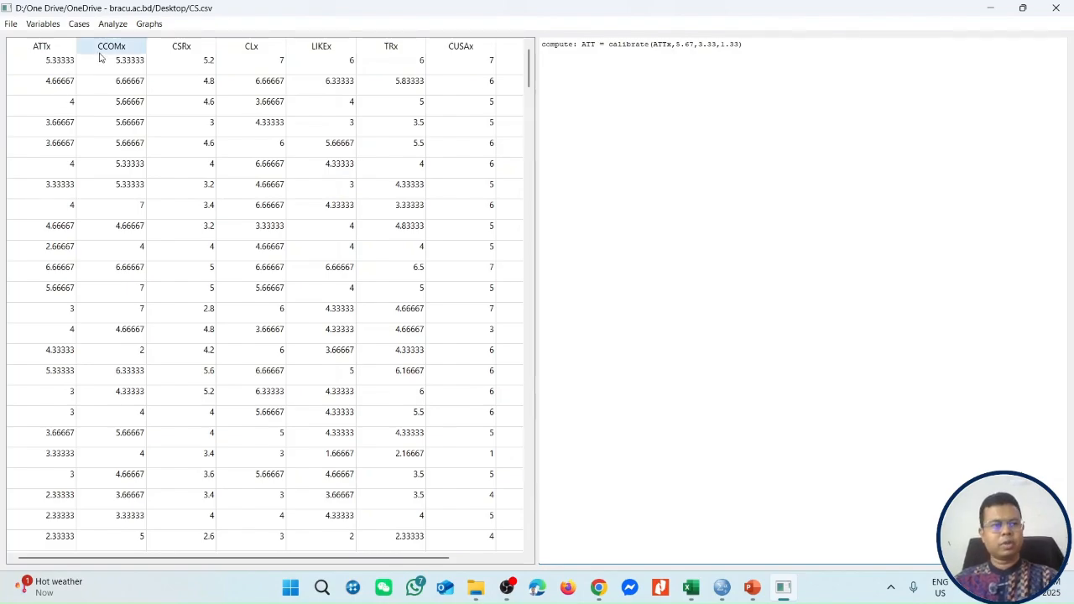
# Set up another computed variable named COM using the calibrate function with CCOMx as its input variable.
pyautogui.click(50, 25)
pyautogui.click(60, 66)
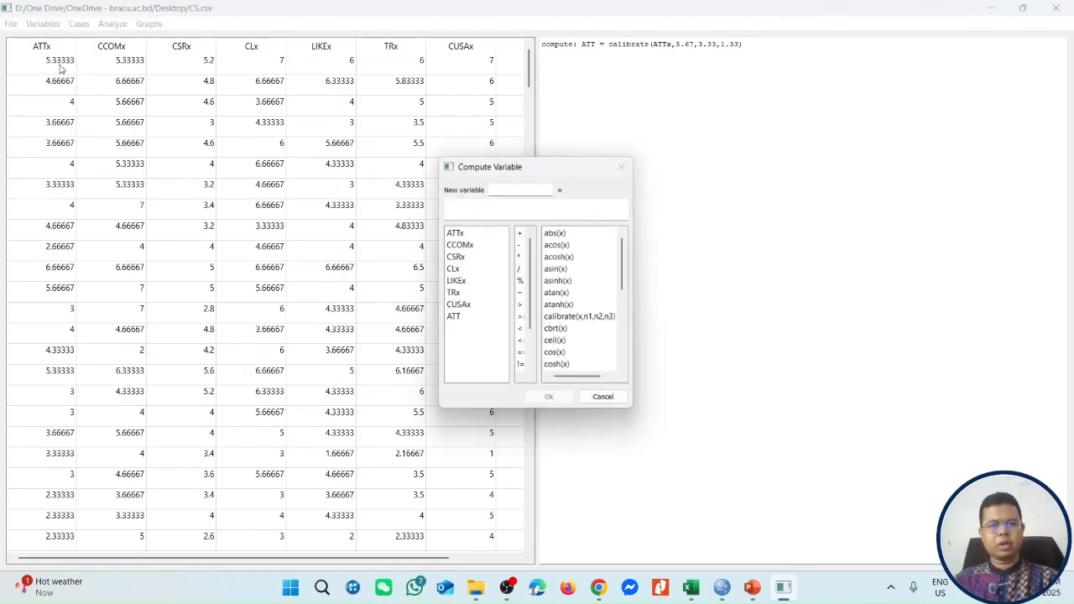
pyautogui.doubleClick(574, 323)
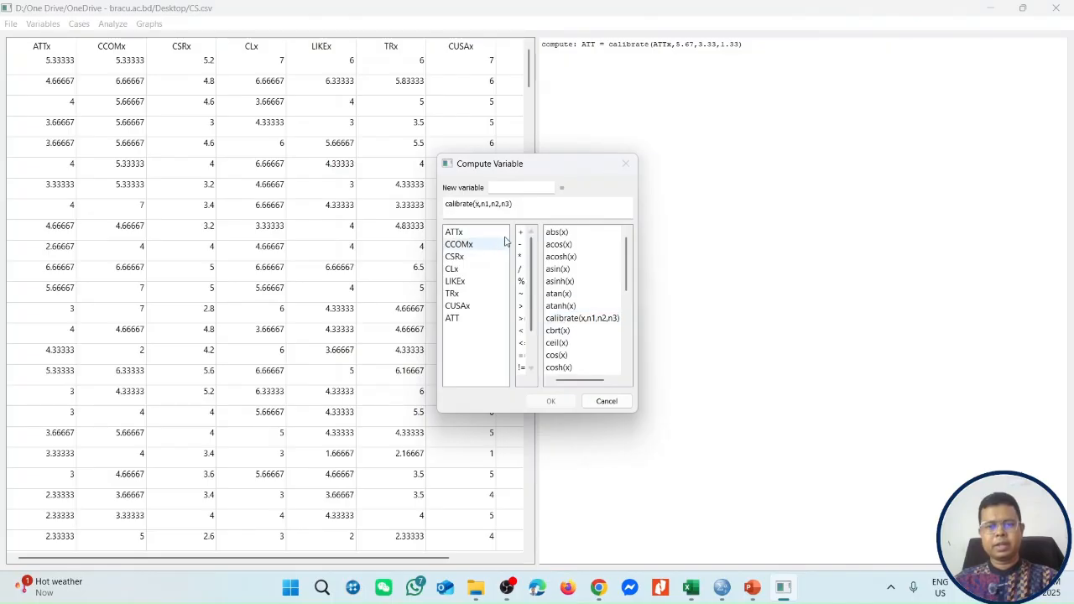
pyautogui.doubleClick(478, 204)
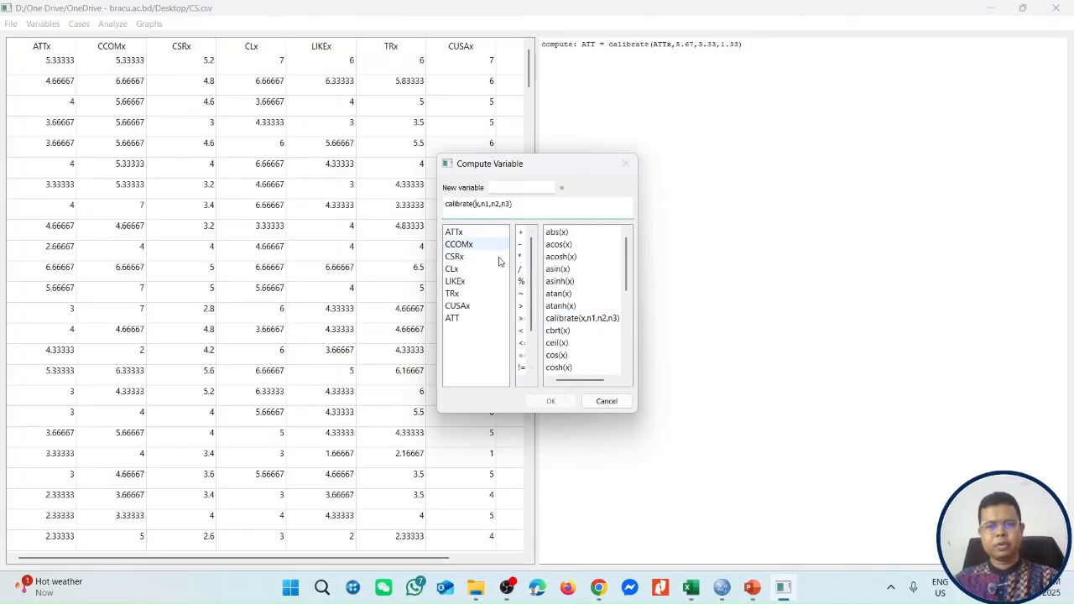
pyautogui.press('BackSpace')
pyautogui.doubleClick(459, 244)
pyautogui.click(507, 186)
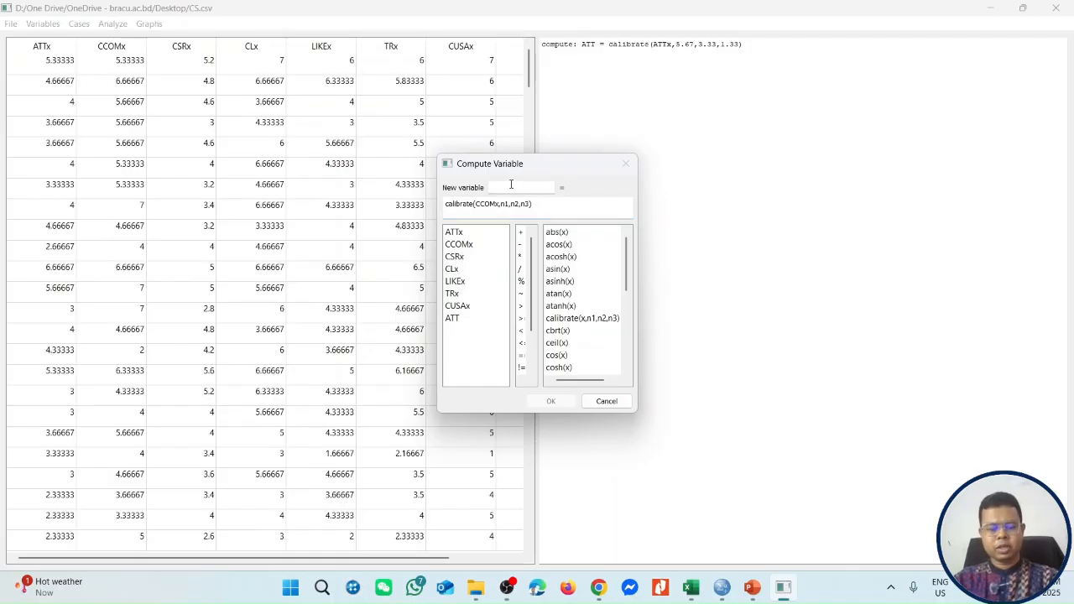
pyautogui.write('COM')
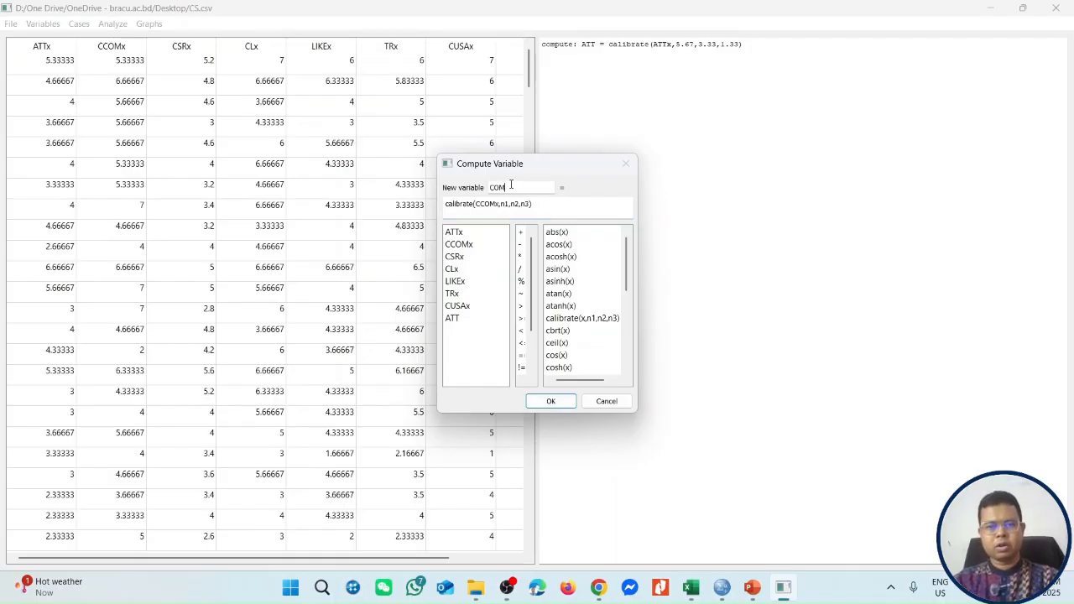
# Complete the COM calibration with thresholds 7, 4.67 and 2 from the Excel percentile table, and compute the variable.
pyautogui.hotkey('alt', 'Tab')
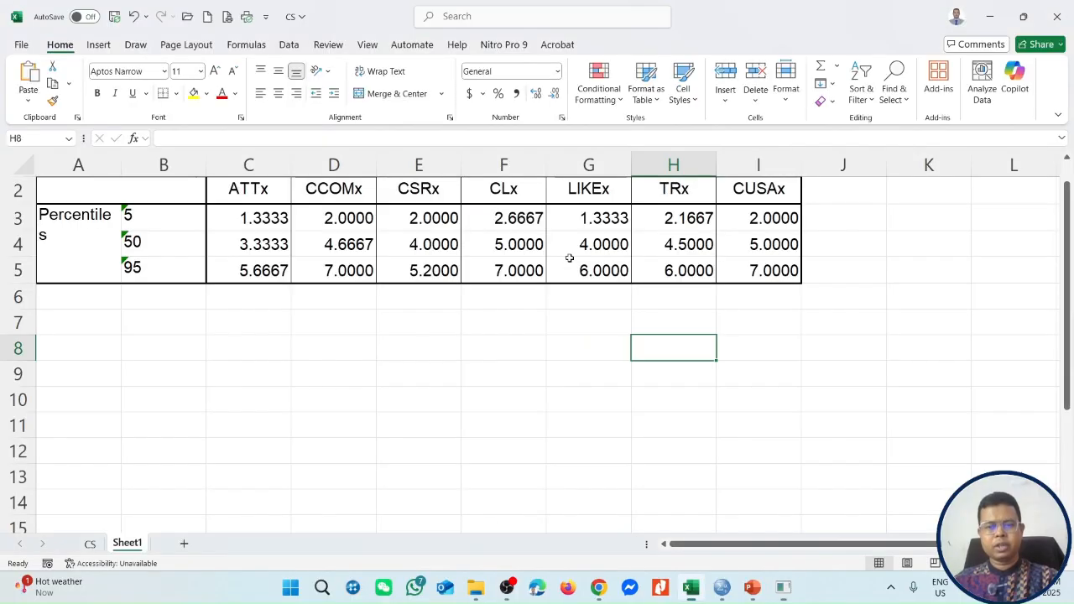
pyautogui.hotkey('alt', 'Tab')
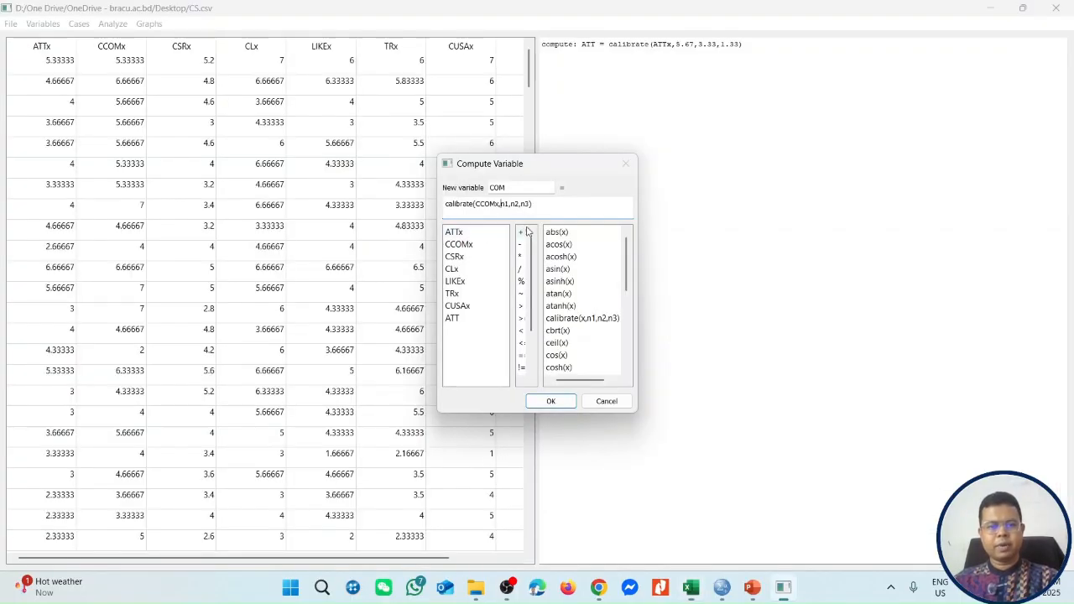
pyautogui.write('7')
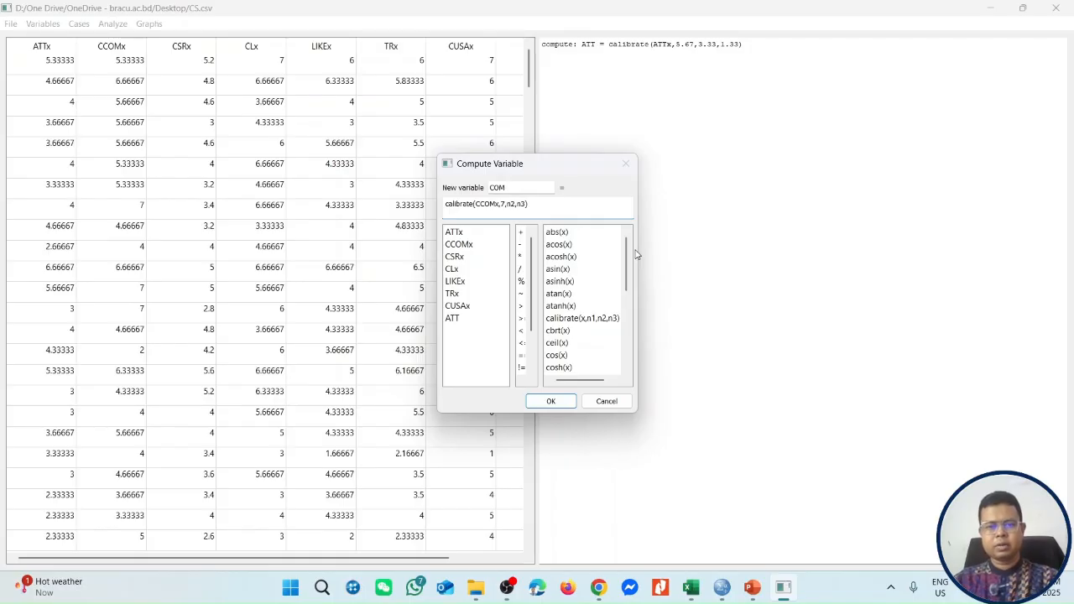
pyautogui.hotkey('alt', 'Tab')
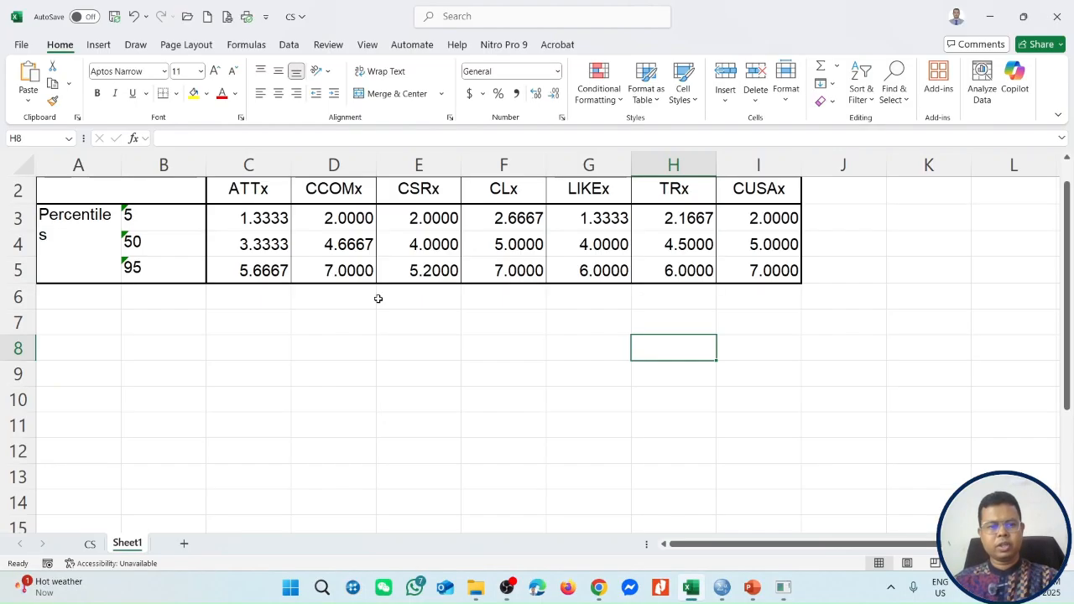
pyautogui.hotkey('alt', 'Tab')
pyautogui.write('4.67')
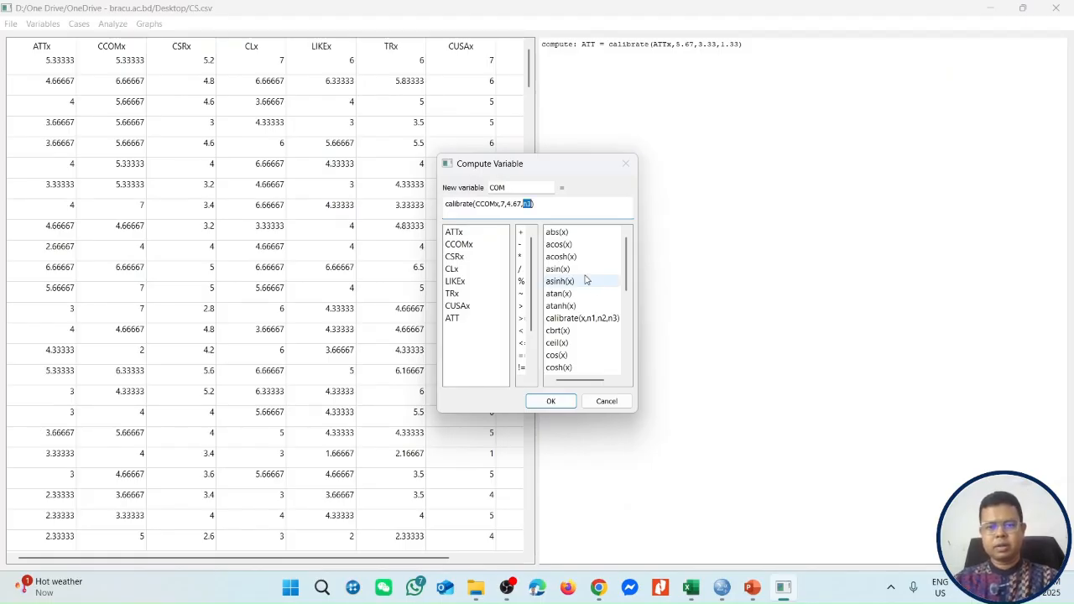
pyautogui.hotkey('alt', 'Tab')
pyautogui.hotkey('alt', 'Tab')
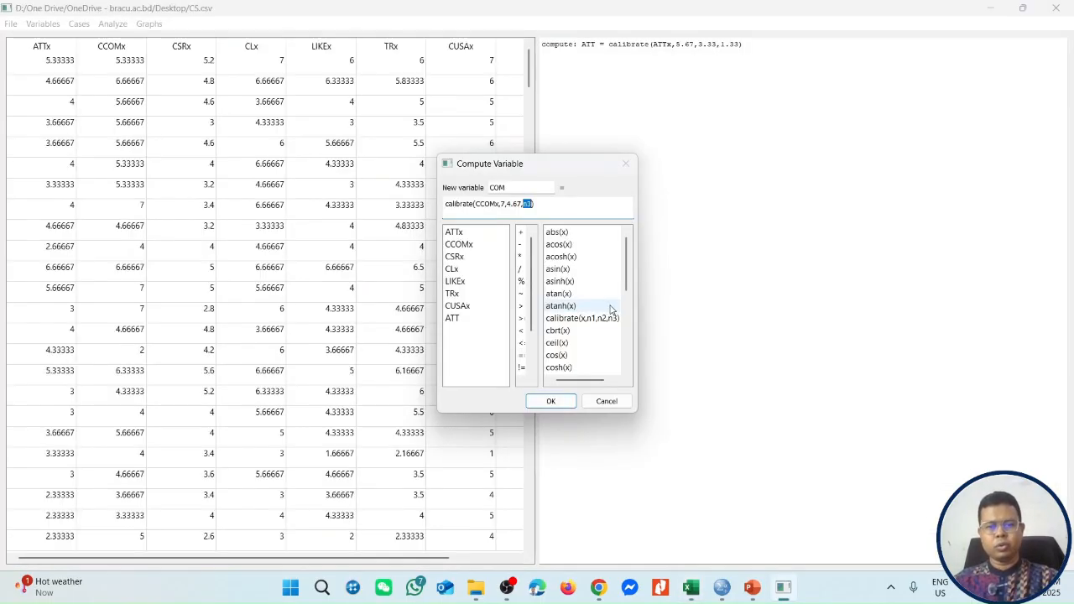
pyautogui.click(550, 401)
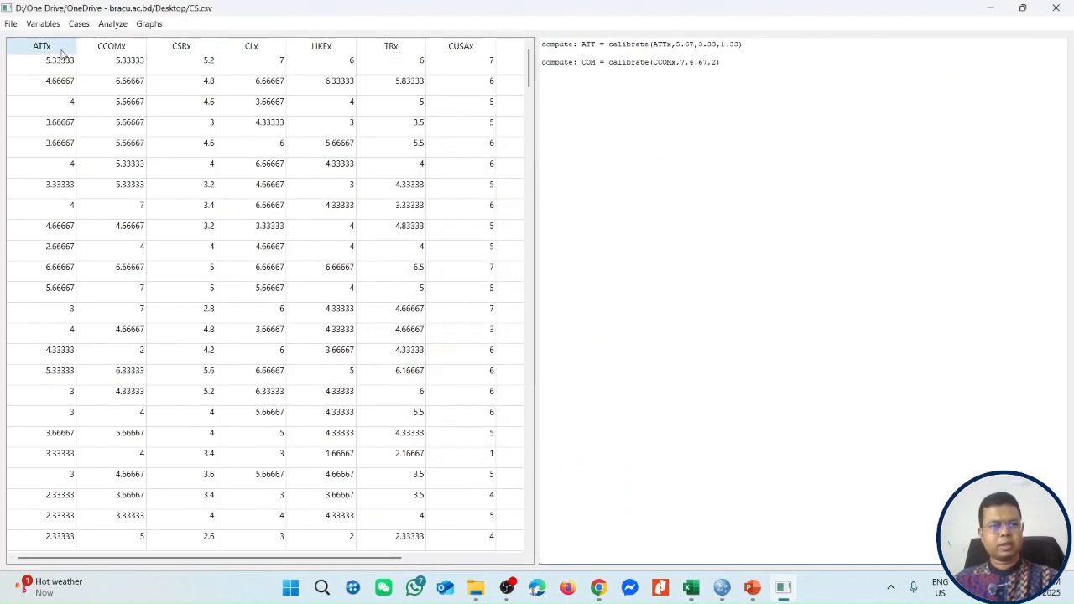
# Set up a computed variable named CSR using the calibrate function with CSRx as its input variable.
pyautogui.click(40, 24)
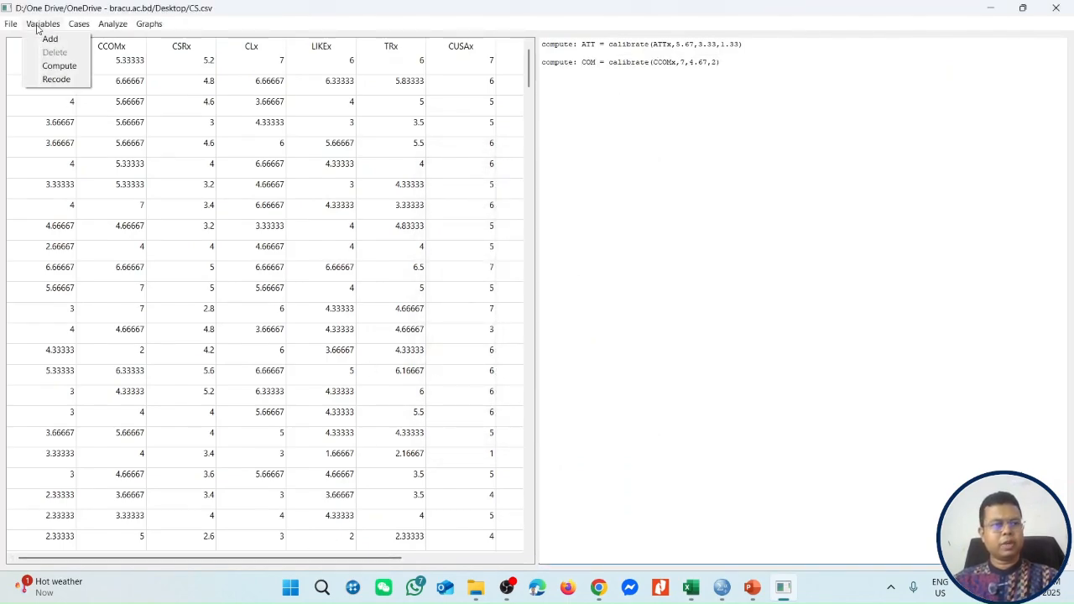
pyautogui.click(59, 67)
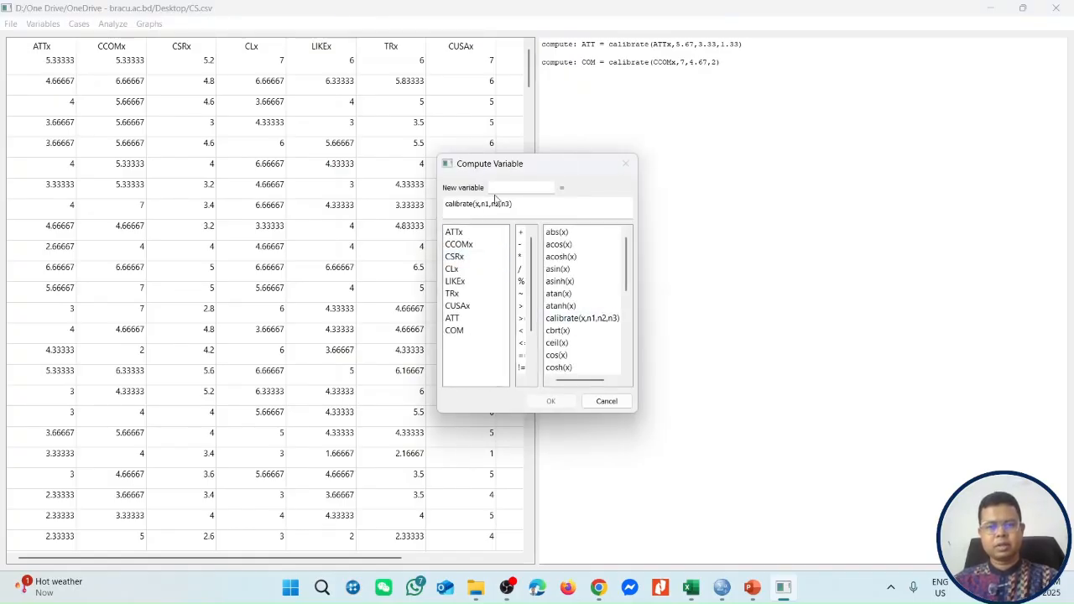
pyautogui.write('CSR')
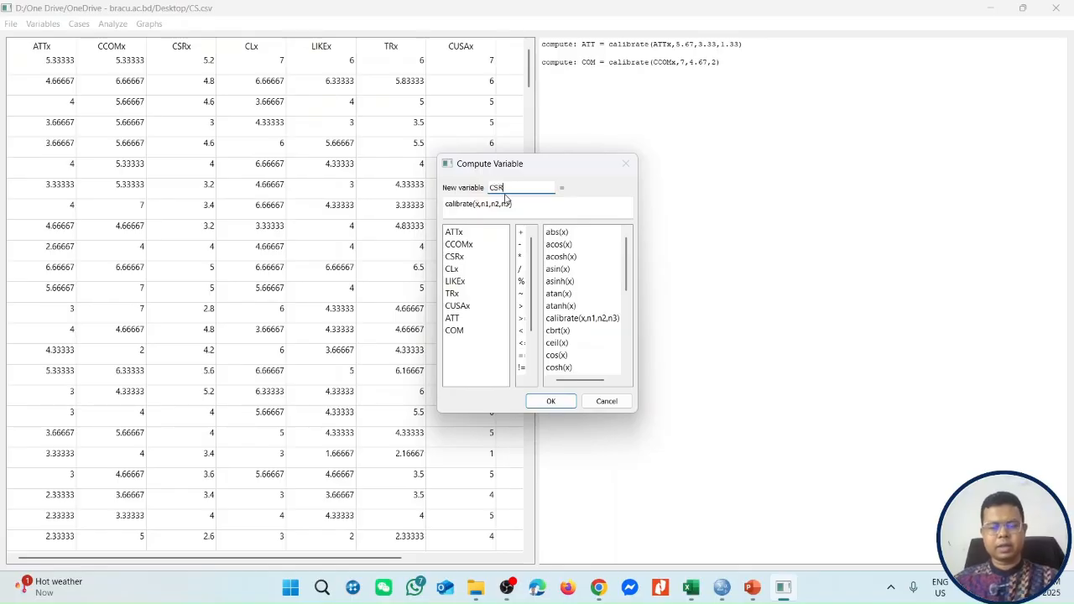
pyautogui.click(522, 208)
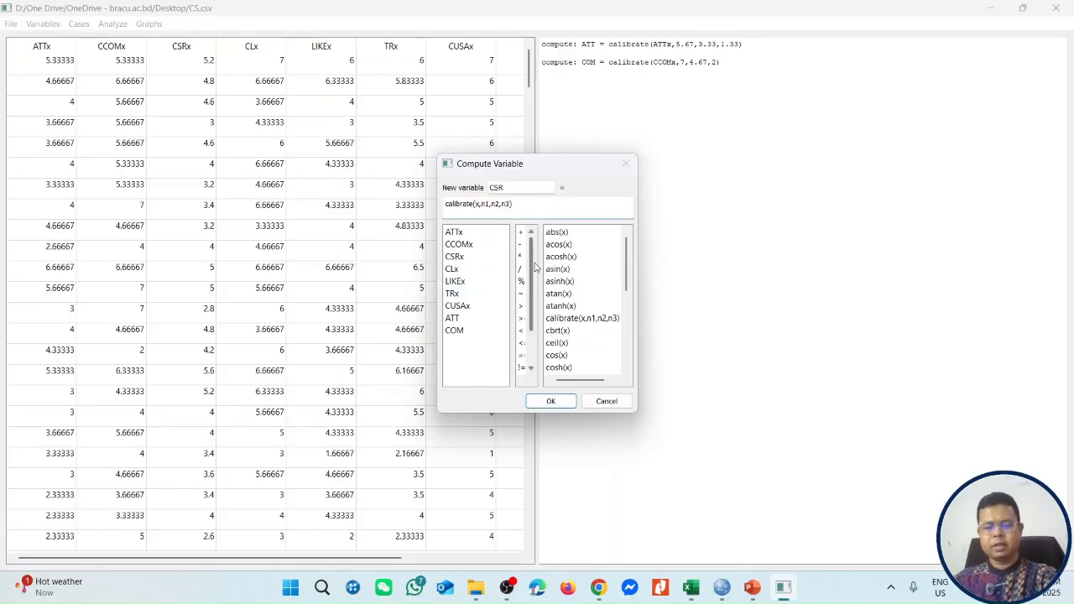
pyautogui.doubleClick(457, 256)
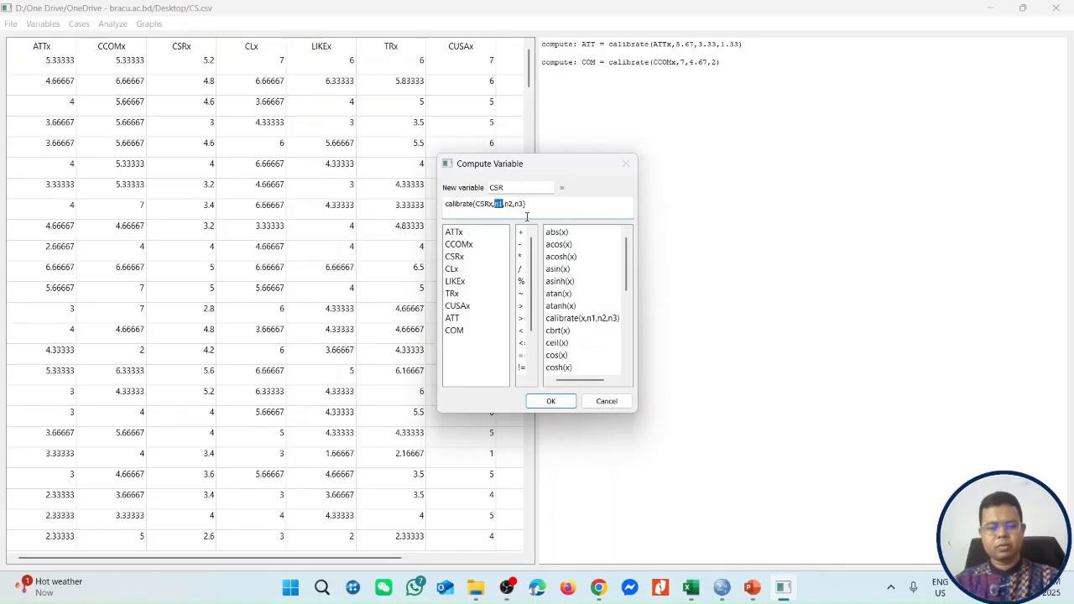
# Complete the CSR calibration with thresholds 5.2, 4 and 2 from the Excel percentile table, and compute the variable.
pyautogui.hotkey('alt', 'Tab')
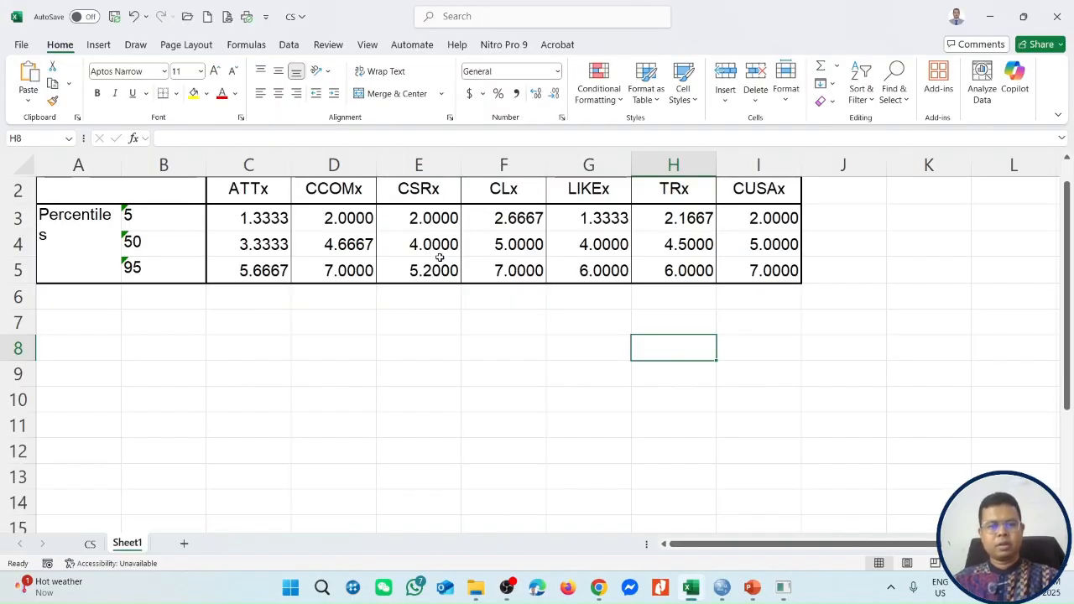
pyautogui.hotkey('alt', 'Tab')
pyautogui.write('5.2')
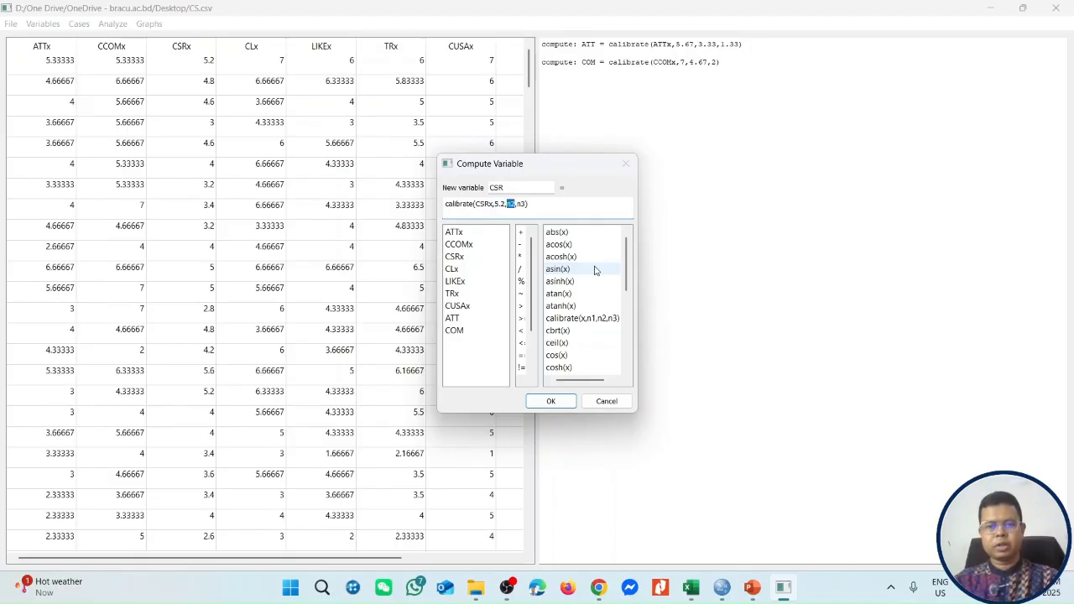
pyautogui.hotkey('alt', 'Tab')
pyautogui.hotkey('alt', 'Tab')
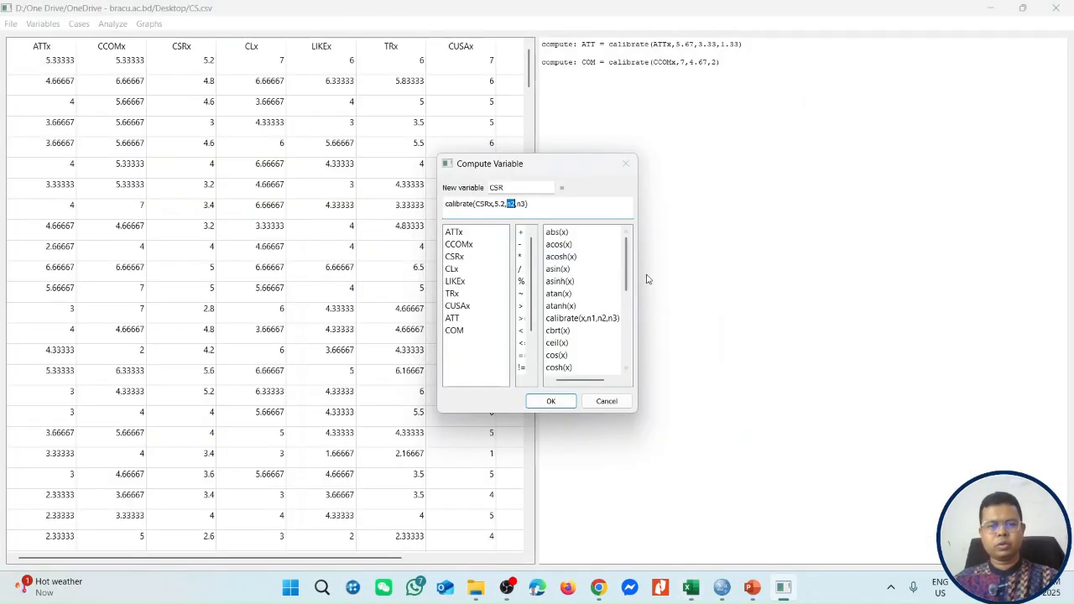
pyautogui.write('4')
pyautogui.press('Right')
pyautogui.hotkey('shift', 'Right')
pyautogui.hotkey('shift', 'Right')
pyautogui.write('2')
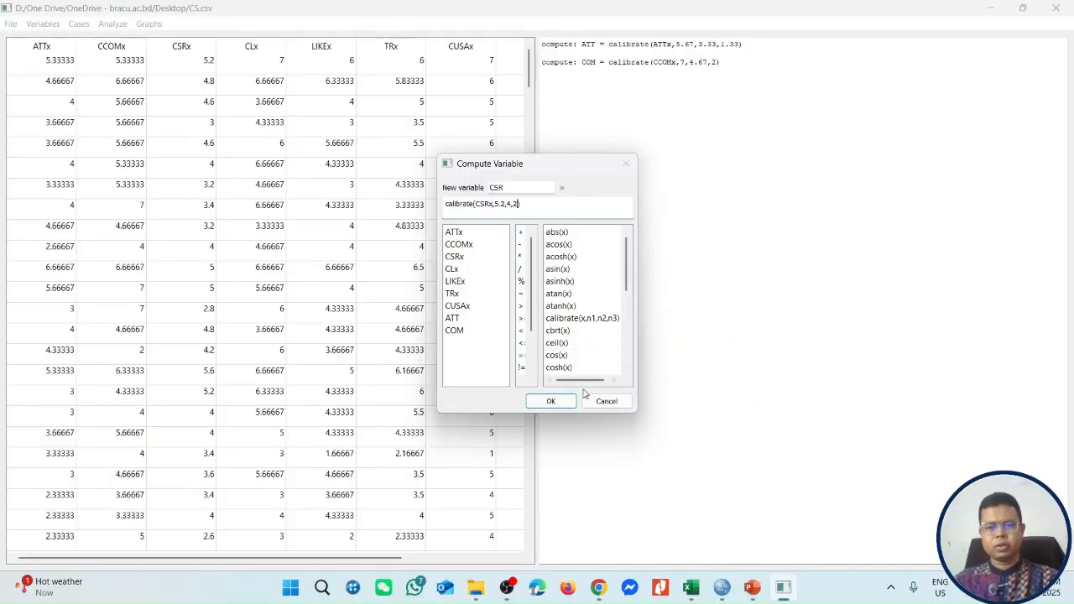
pyautogui.click(550, 401)
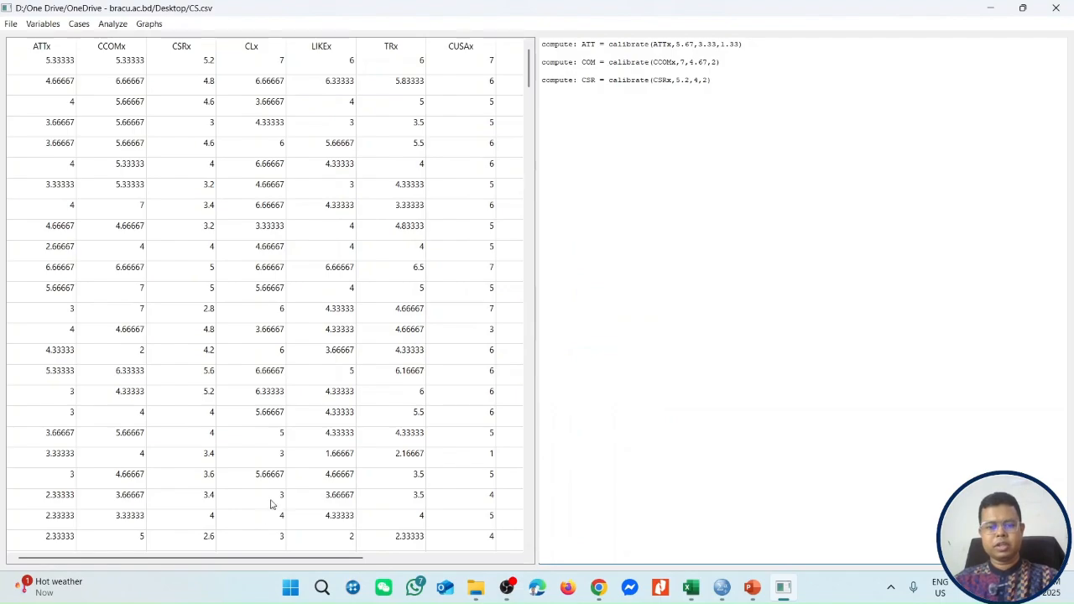
pyautogui.moveTo(263, 558); pyautogui.dragTo(411, 558)
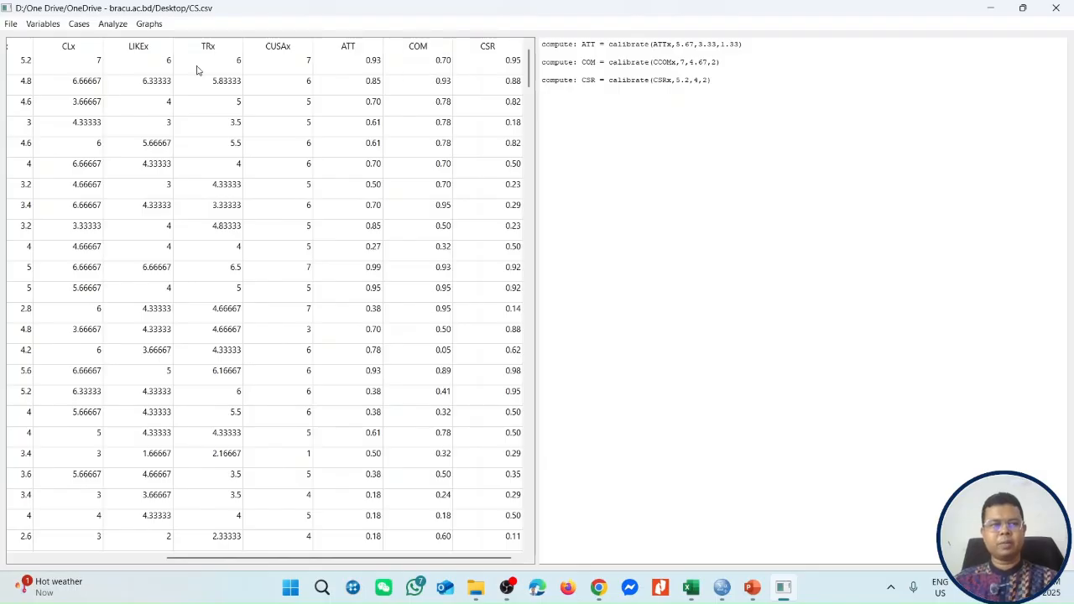
# Set up a computed variable named CL using the calibrate function with CLx as its input variable.
pyautogui.click(43, 24)
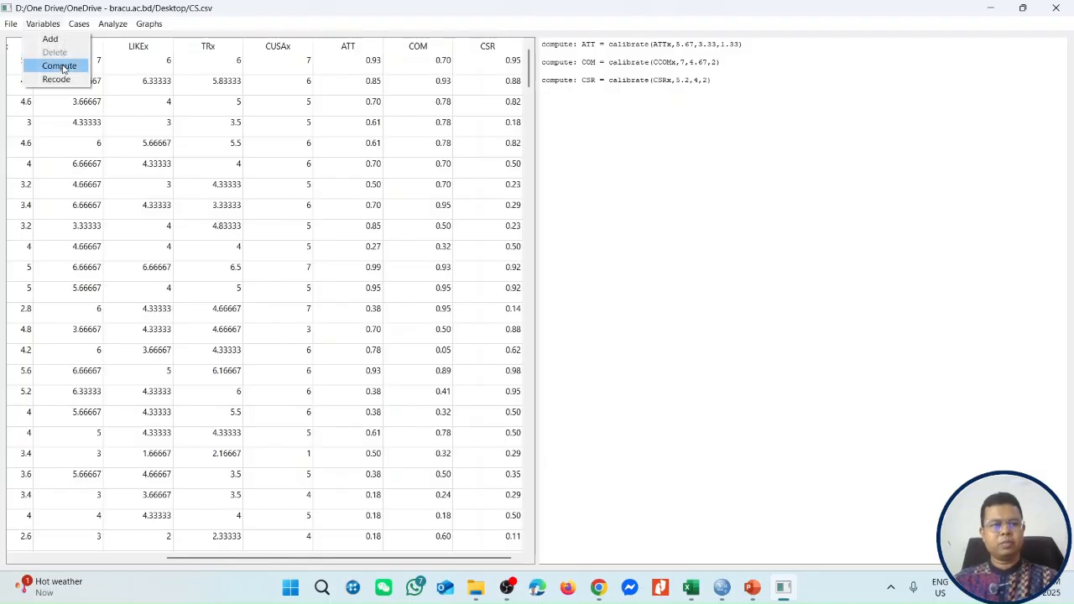
pyautogui.click(59, 67)
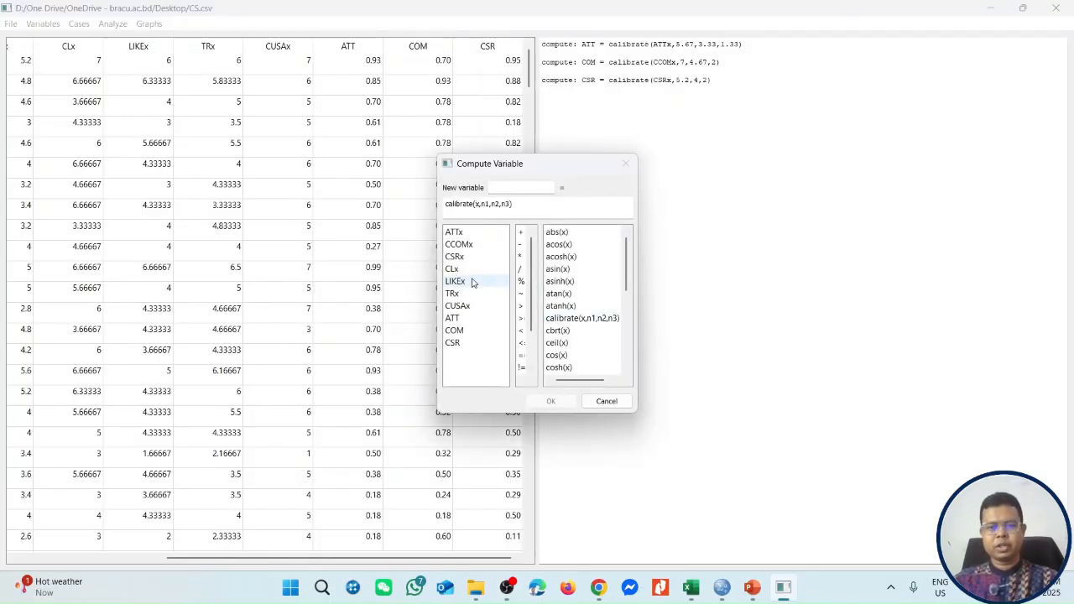
pyautogui.click(494, 187)
pyautogui.write('CL')
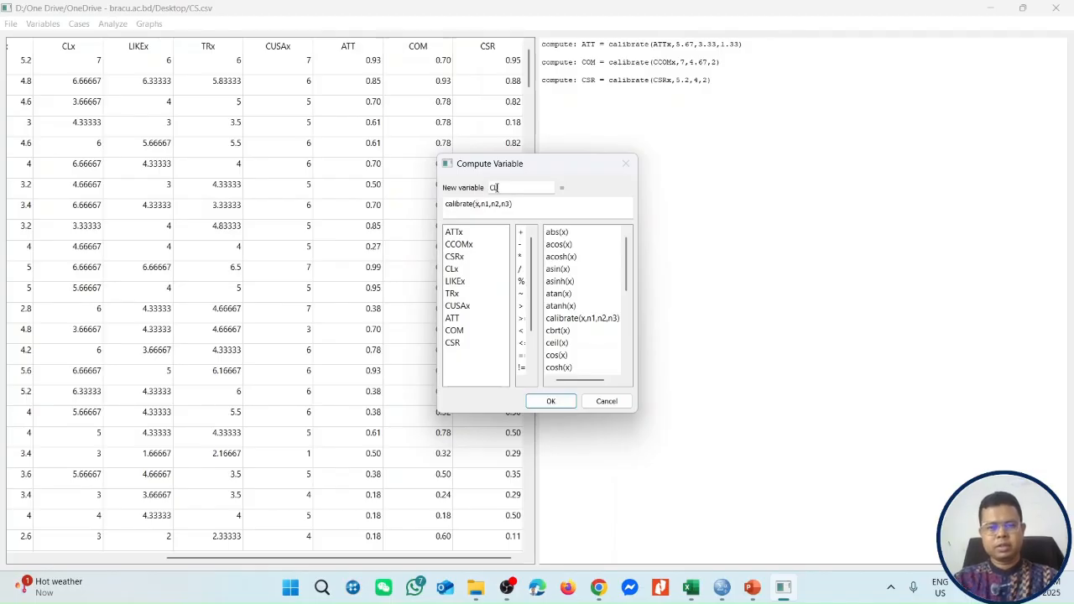
pyautogui.click(514, 207)
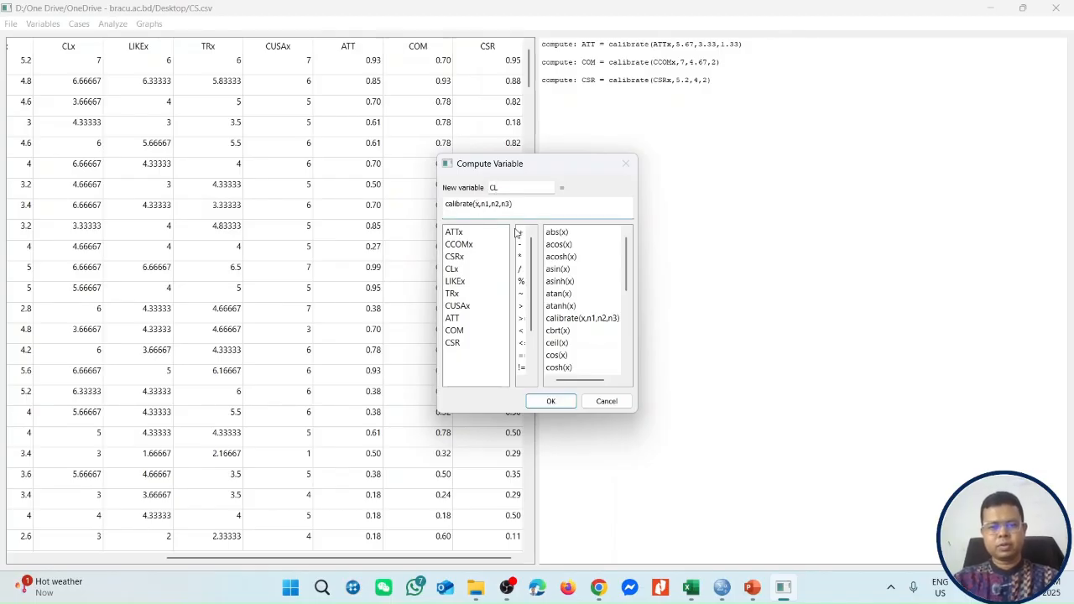
pyautogui.press('BackSpace')
pyautogui.write('C')
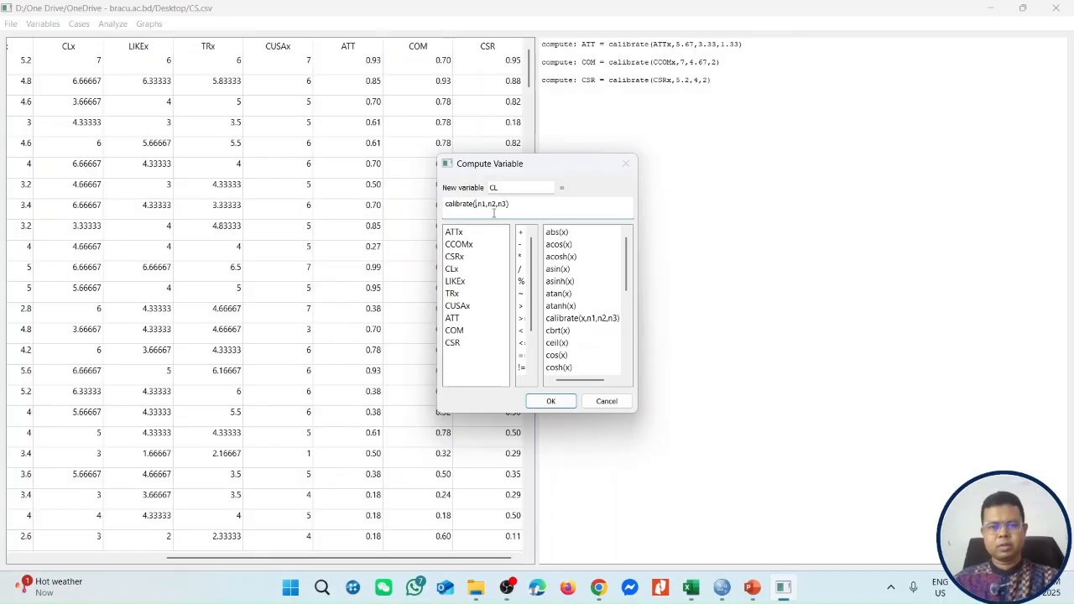
pyautogui.write('Lx')
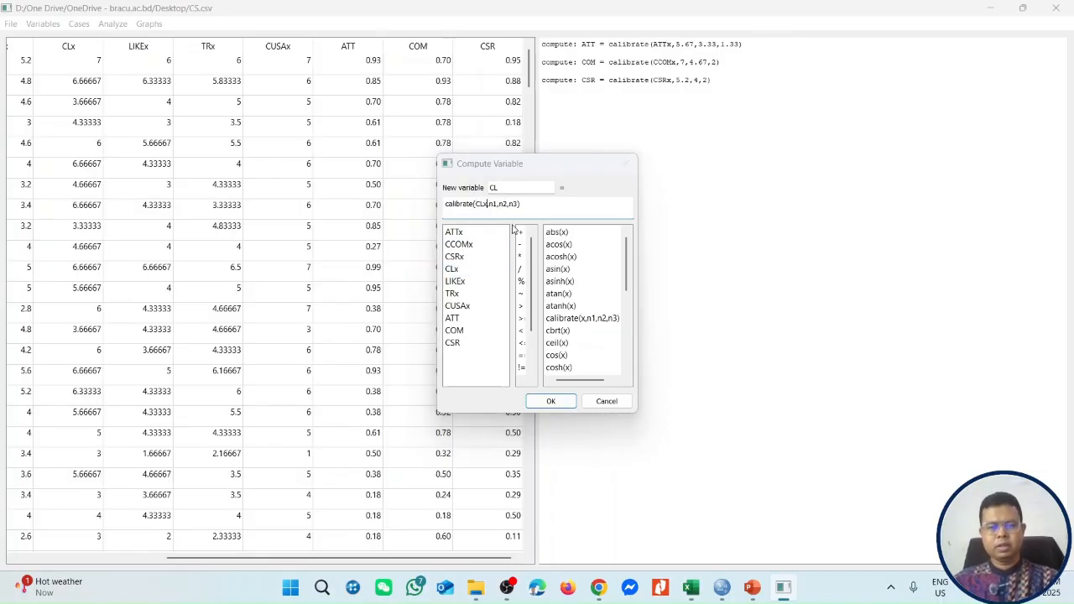
# Complete the CL calibration with thresholds 7, 5 and 2.67 from the Excel percentile table, and compute the variable.
pyautogui.hotkey('alt', 'Tab')
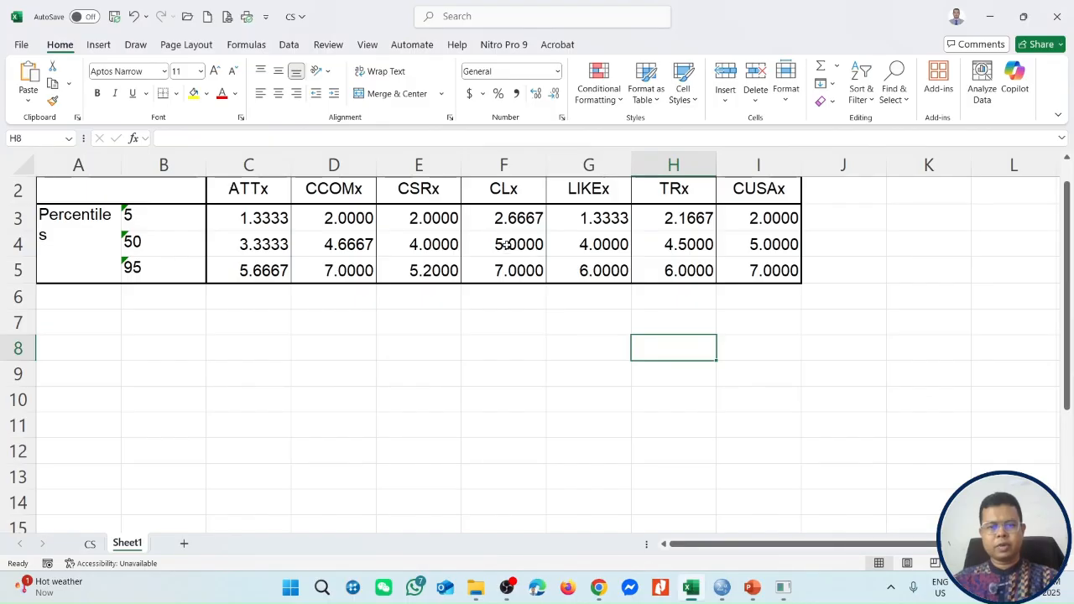
pyautogui.hotkey('alt', 'Tab')
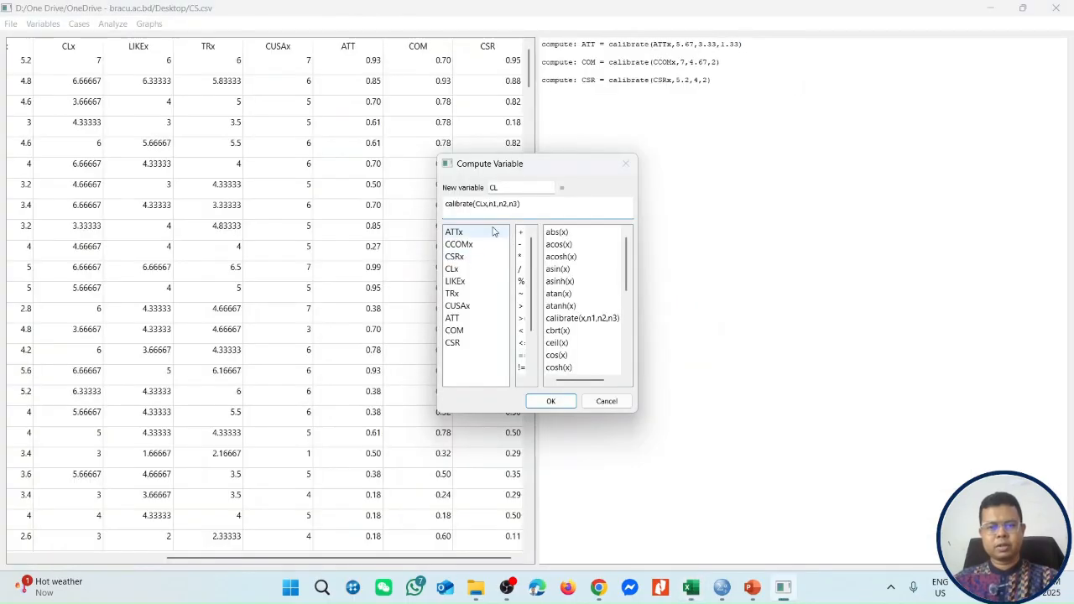
pyautogui.press('Right')
pyautogui.hotkey('shift', 'Right')
pyautogui.hotkey('shift', 'Right')
pyautogui.write('7,5')
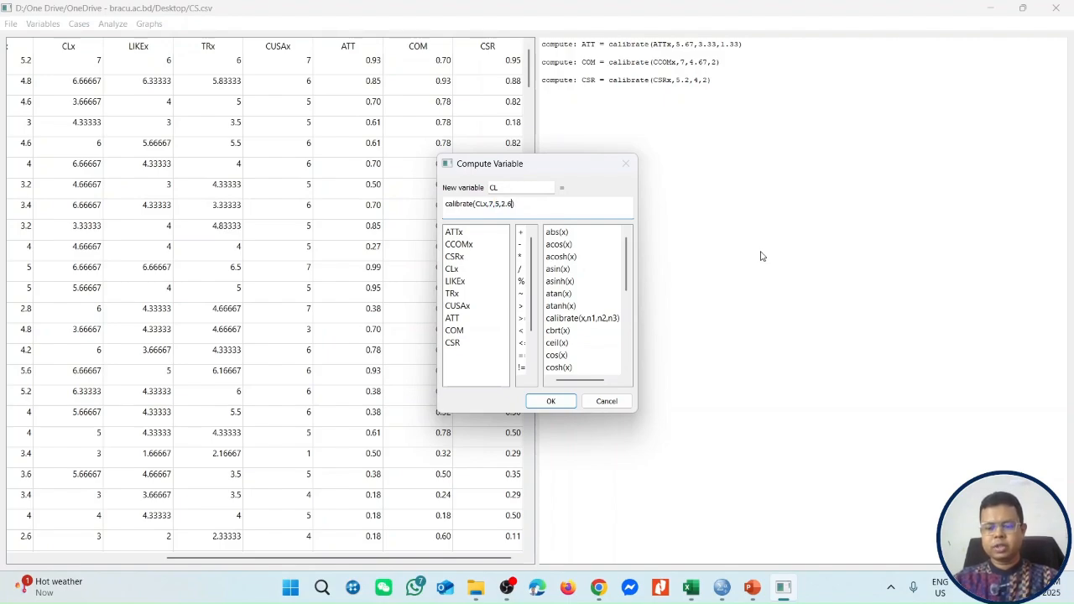
pyautogui.click(550, 401)
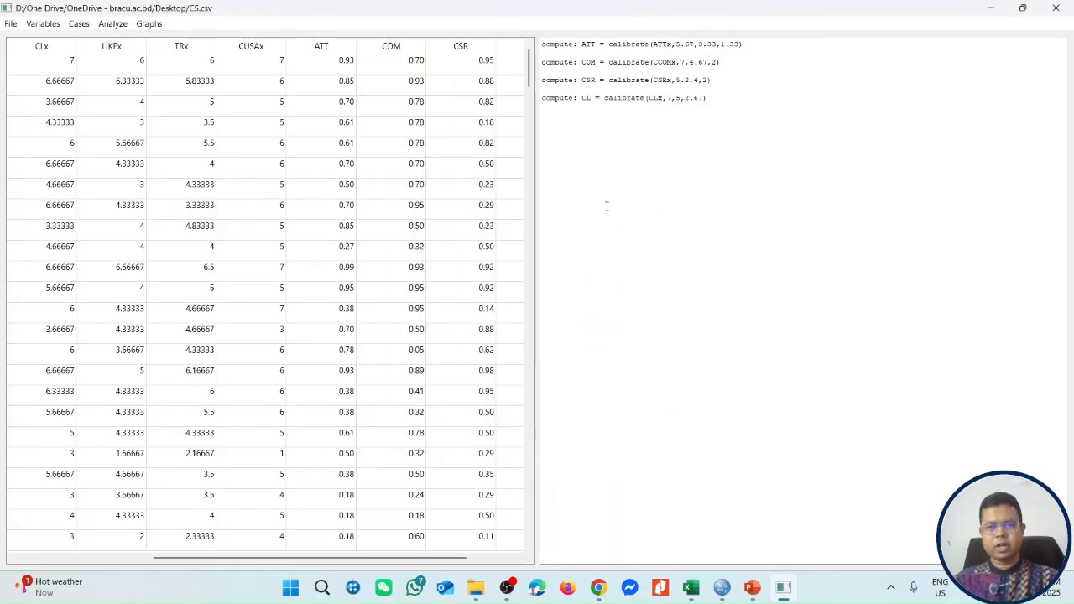
# Set up a computed variable named LIKE using the calibrate function with LIKEx as its input variable.
pyautogui.click(43, 24)
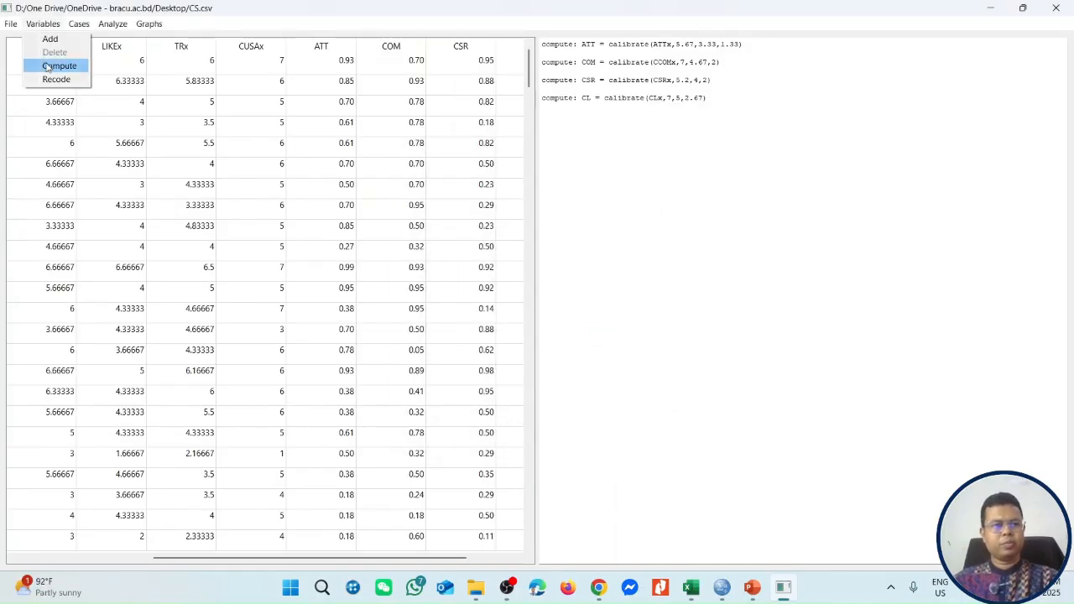
pyautogui.click(53, 66)
pyautogui.doubleClick(580, 318)
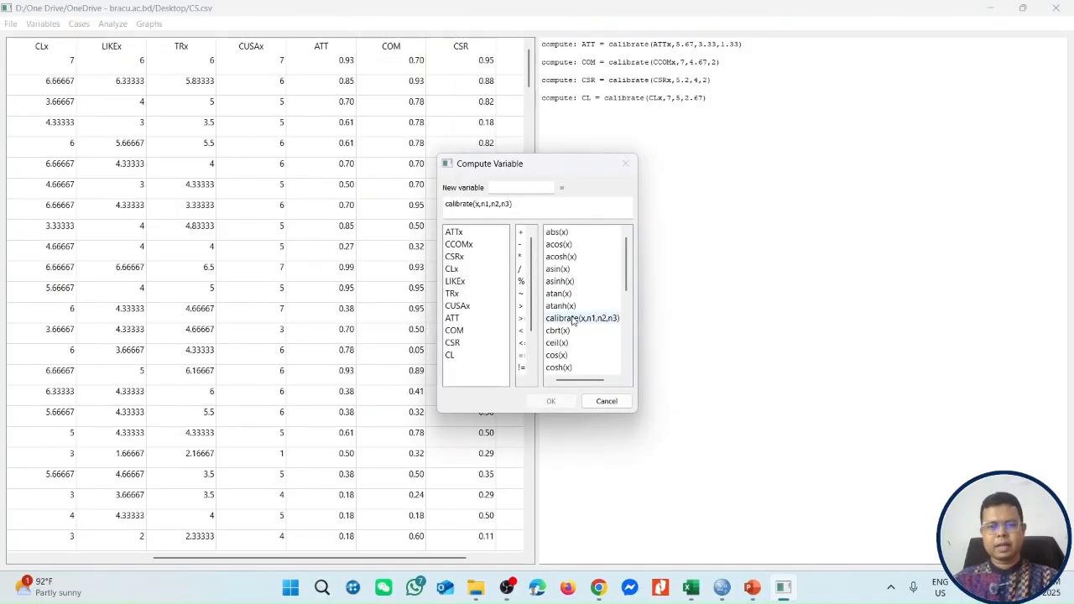
pyautogui.click(506, 189)
pyautogui.write('LIE')
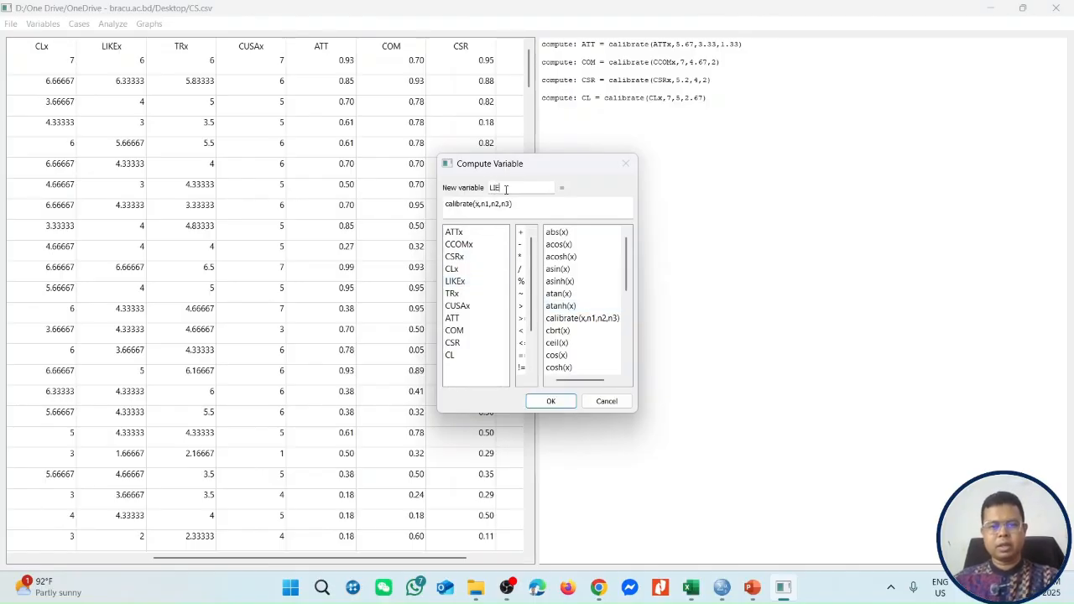
pyautogui.press('BackSpace')
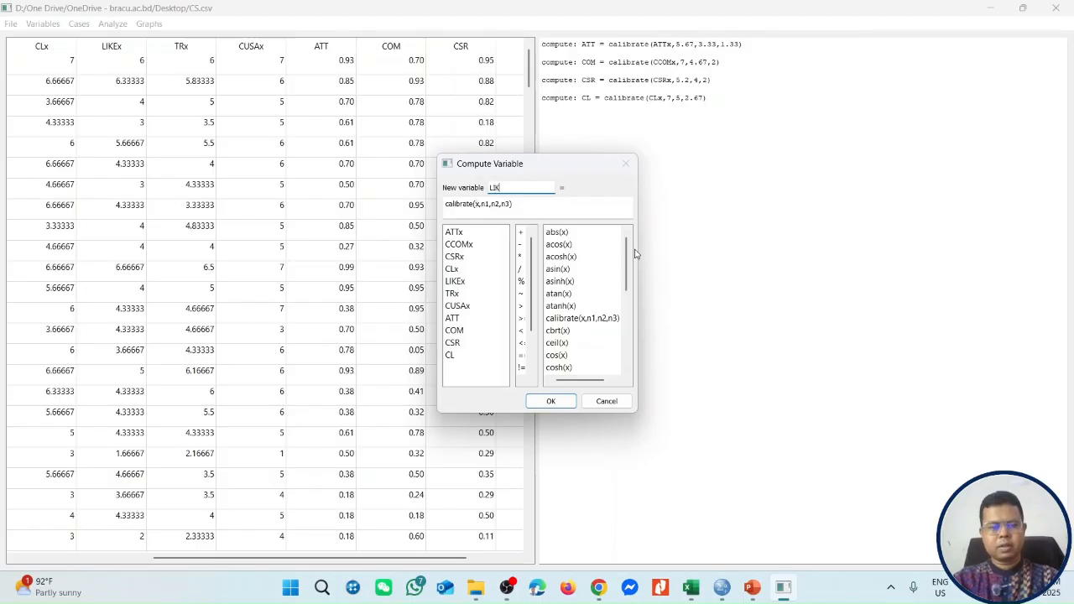
pyautogui.click(477, 204)
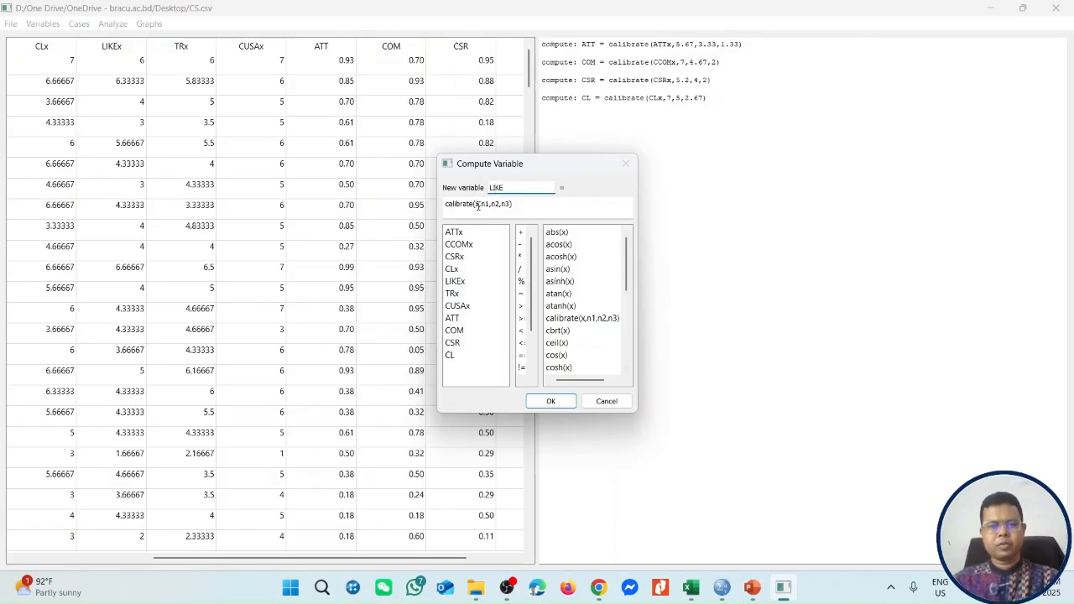
pyautogui.write('LIKE')
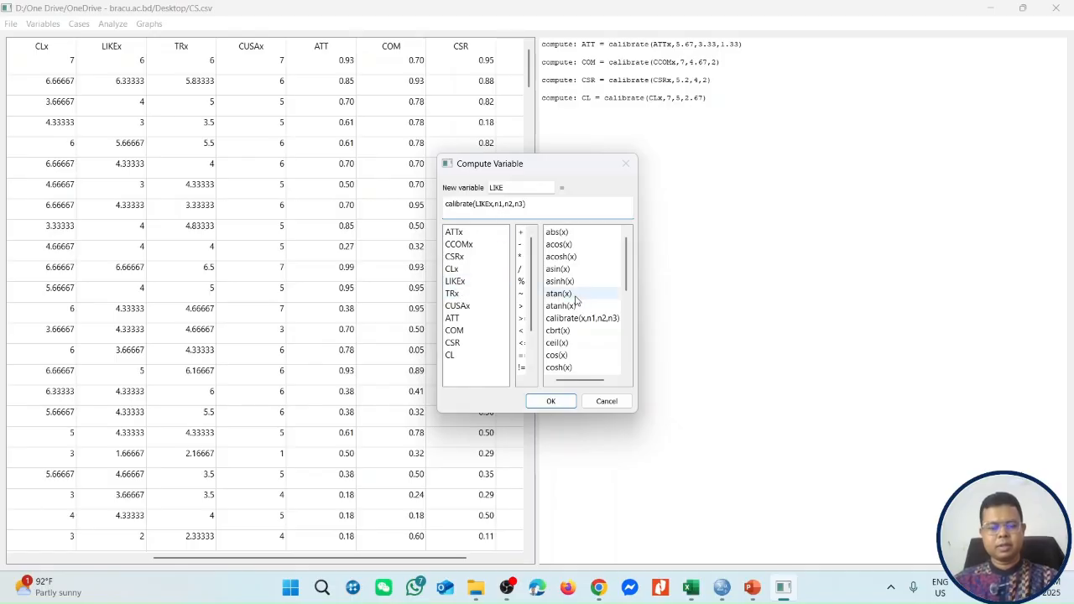
# Complete the LIKE calibration with thresholds 6, 4 and 1.33 from the Excel percentile table, and compute the variable.
pyautogui.hotkey('alt', 'Tab')
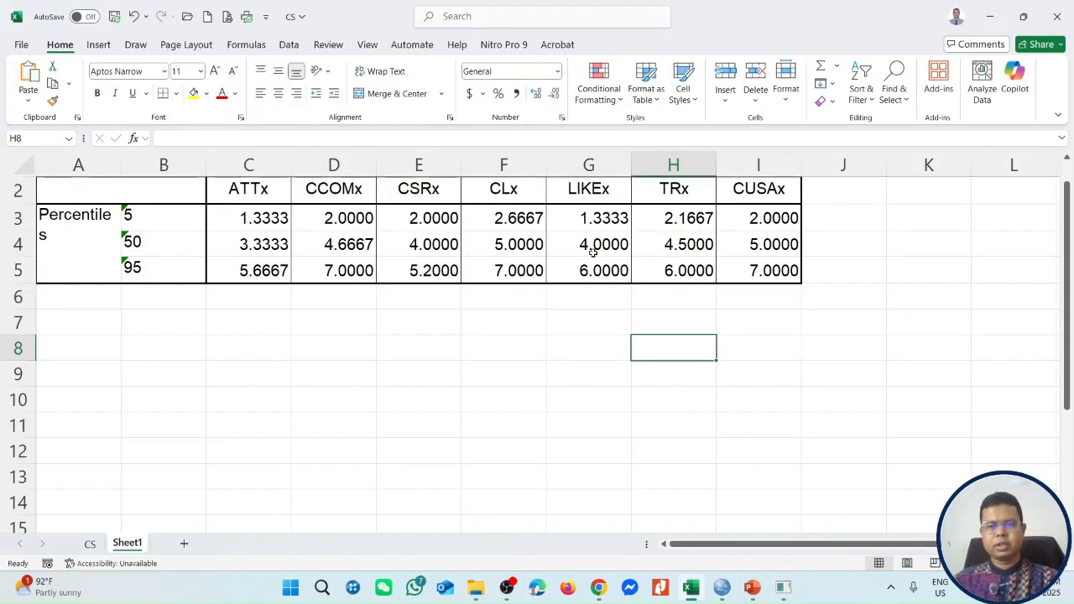
pyautogui.hotkey('alt', 'Tab')
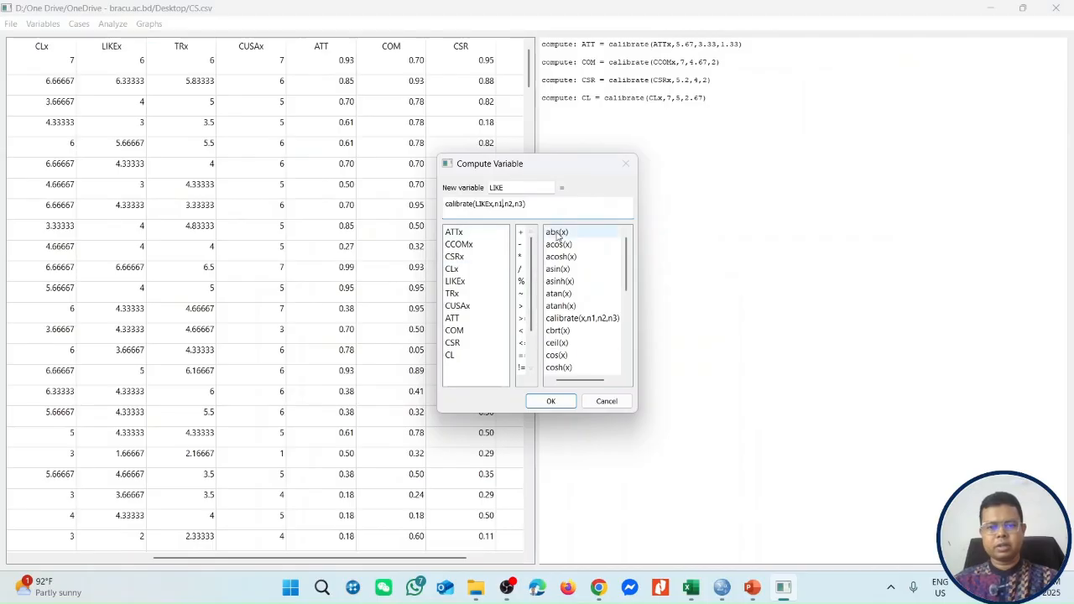
pyautogui.write('6,')
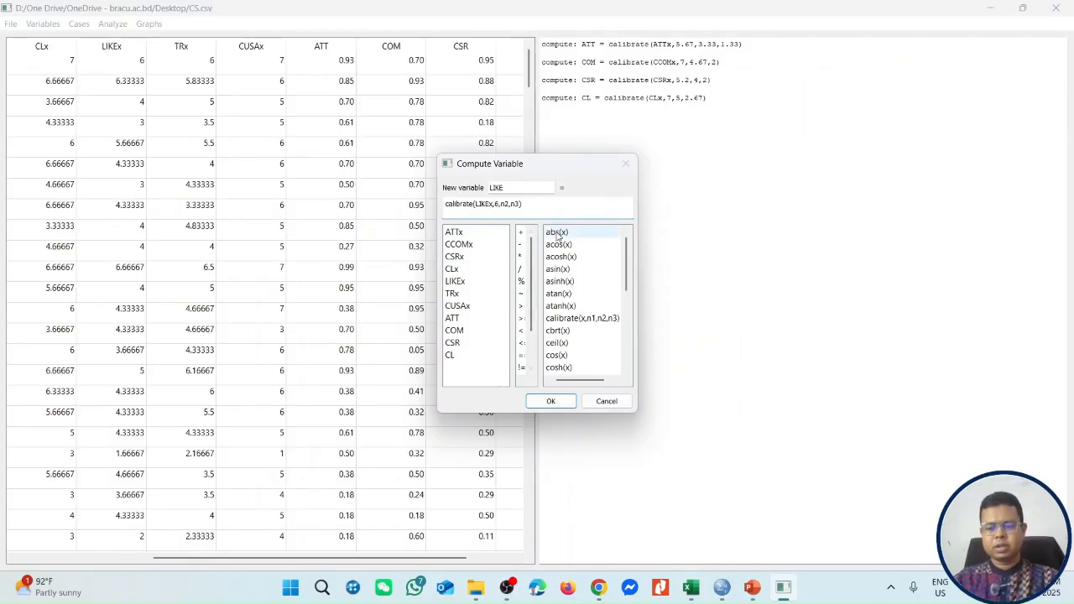
pyautogui.write('4')
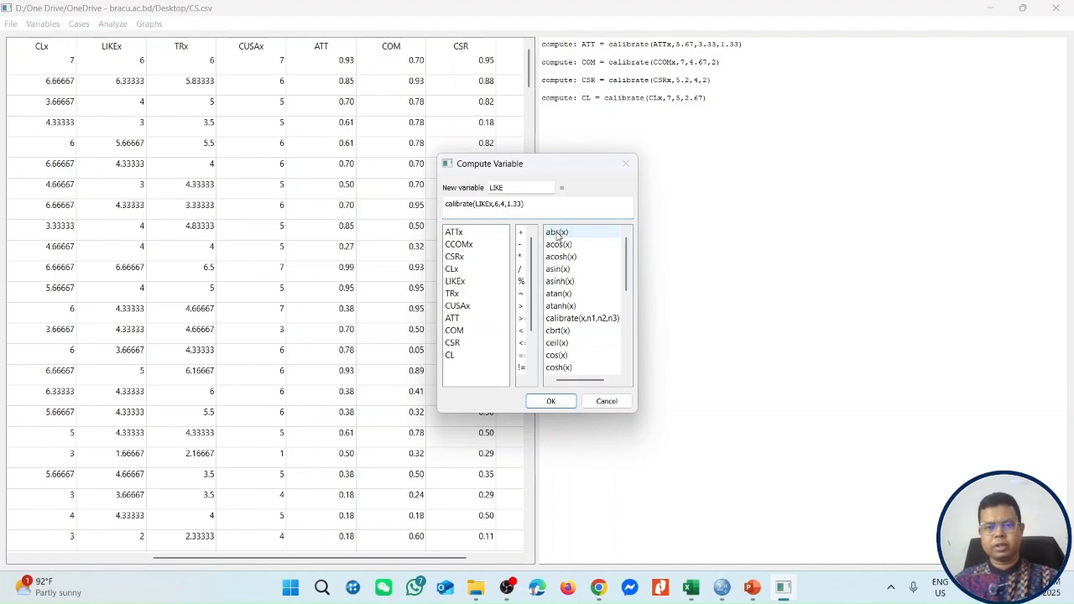
pyautogui.click(550, 401)
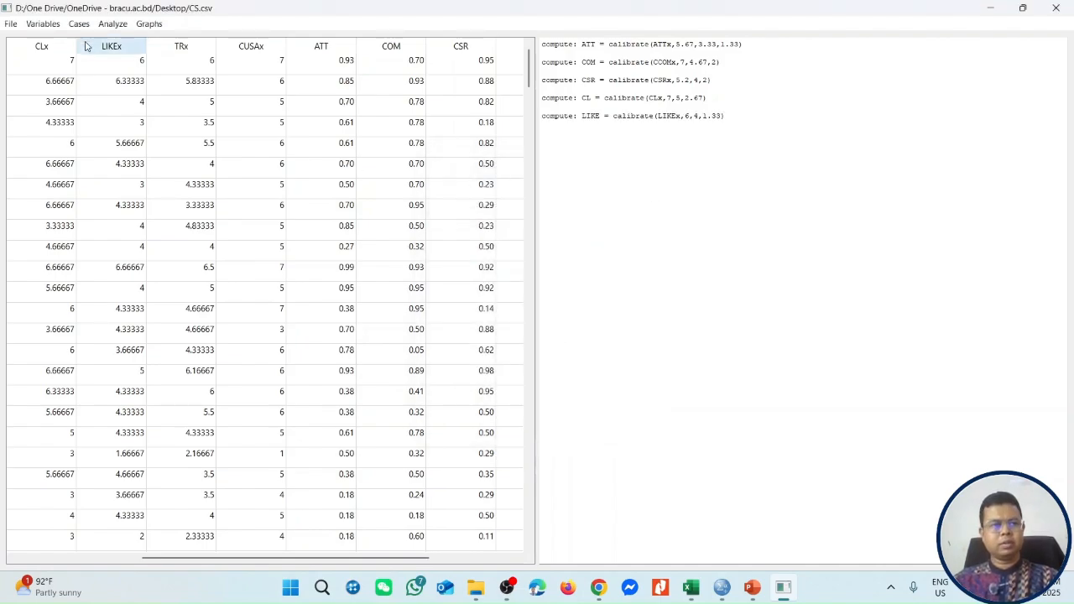
# Set up a computed variable named TR using the calibrate function with TRx as its input variable.
pyautogui.click(43, 24)
pyautogui.click(50, 66)
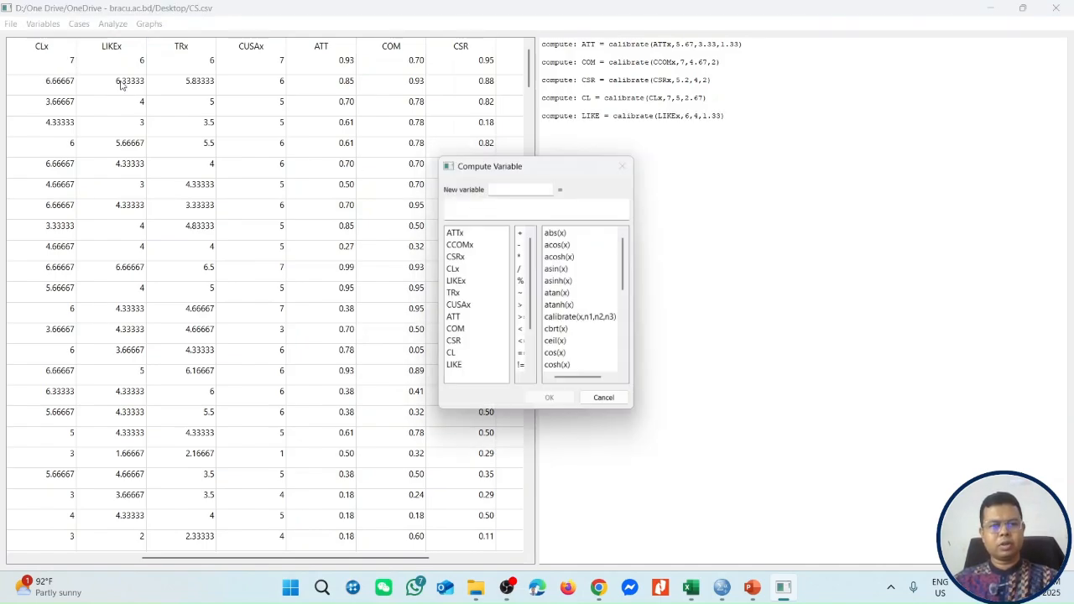
pyautogui.doubleClick(582, 319)
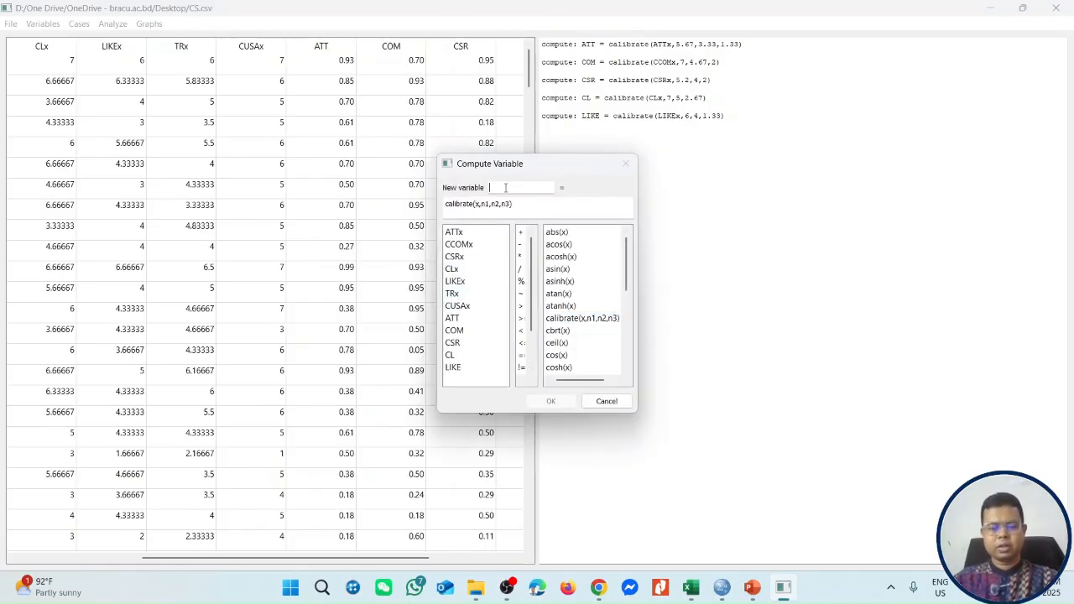
pyautogui.write('TR')
pyautogui.click(478, 203)
pyautogui.press('BackSpace')
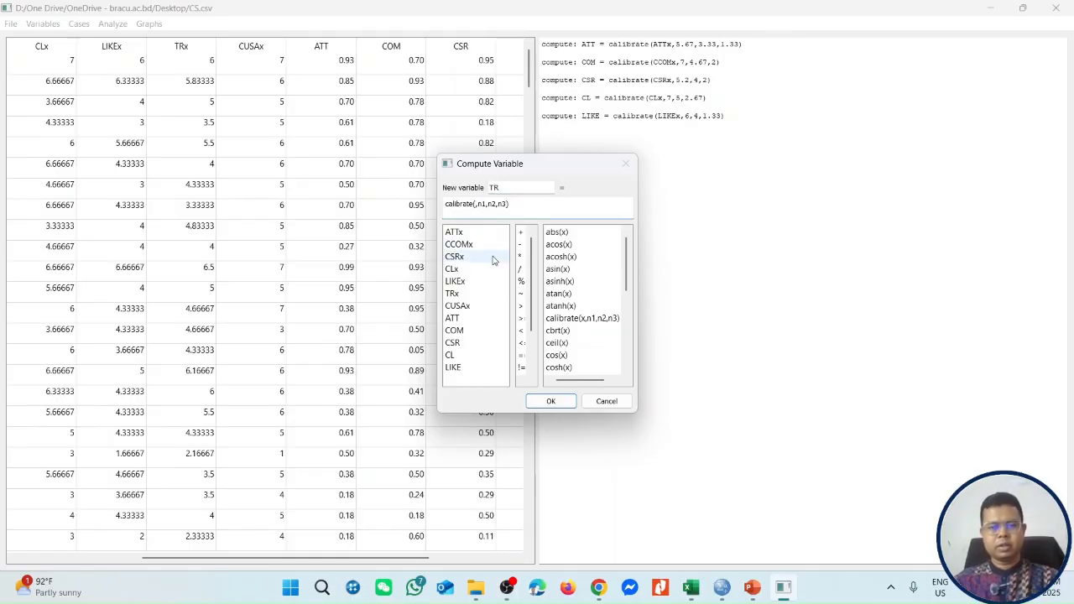
pyautogui.doubleClick(453, 293)
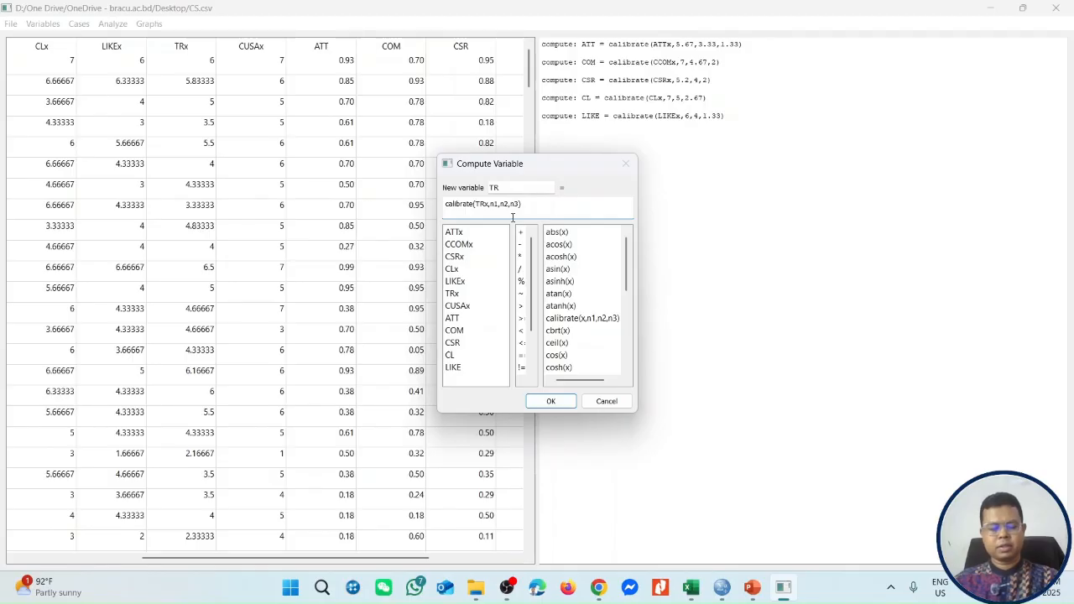
# Complete the TR calibration with thresholds 6, 4.5 and 2.17 from the Excel percentile table, and compute the variable.
pyautogui.hotkey('alt', 'Tab')
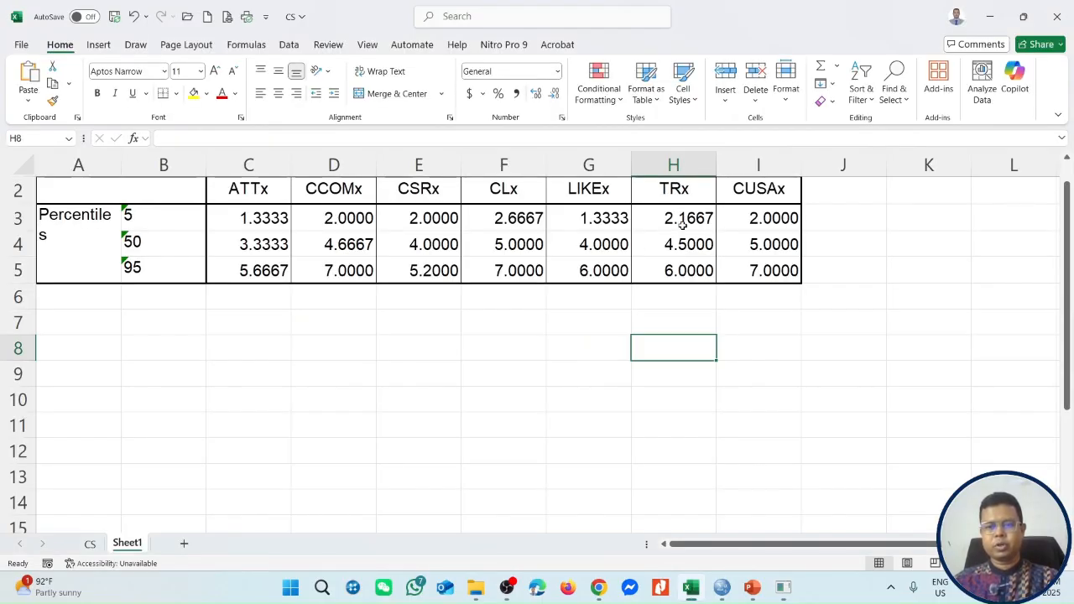
pyautogui.hotkey('alt', 'Tab')
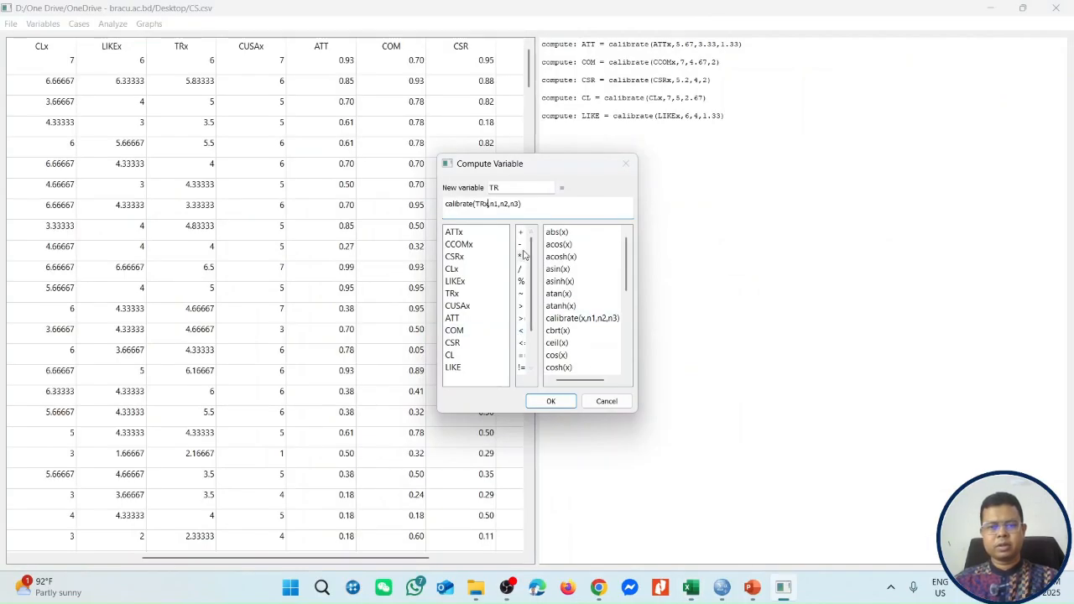
pyautogui.write('6')
pyautogui.hotkey('alt', 'Tab')
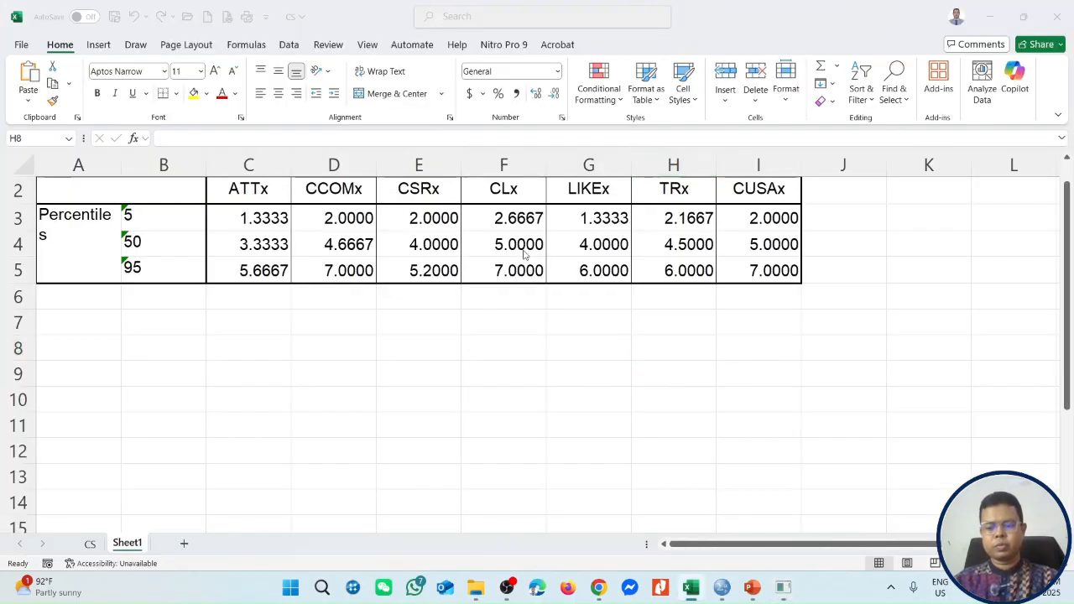
pyautogui.hotkey('alt', 'Tab')
pyautogui.write('4.5')
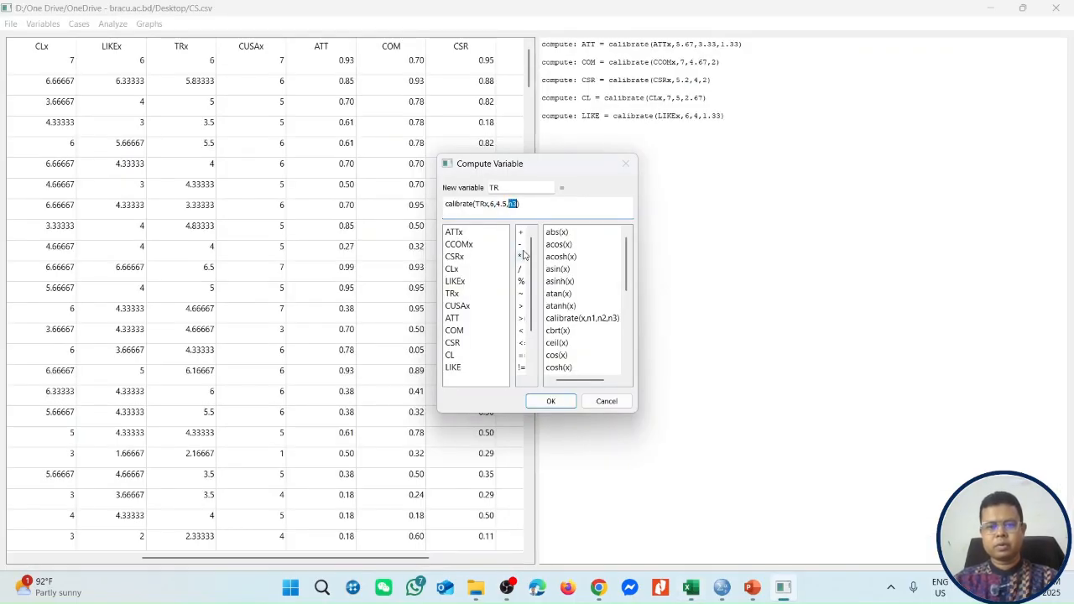
pyautogui.hotkey('alt', 'Tab')
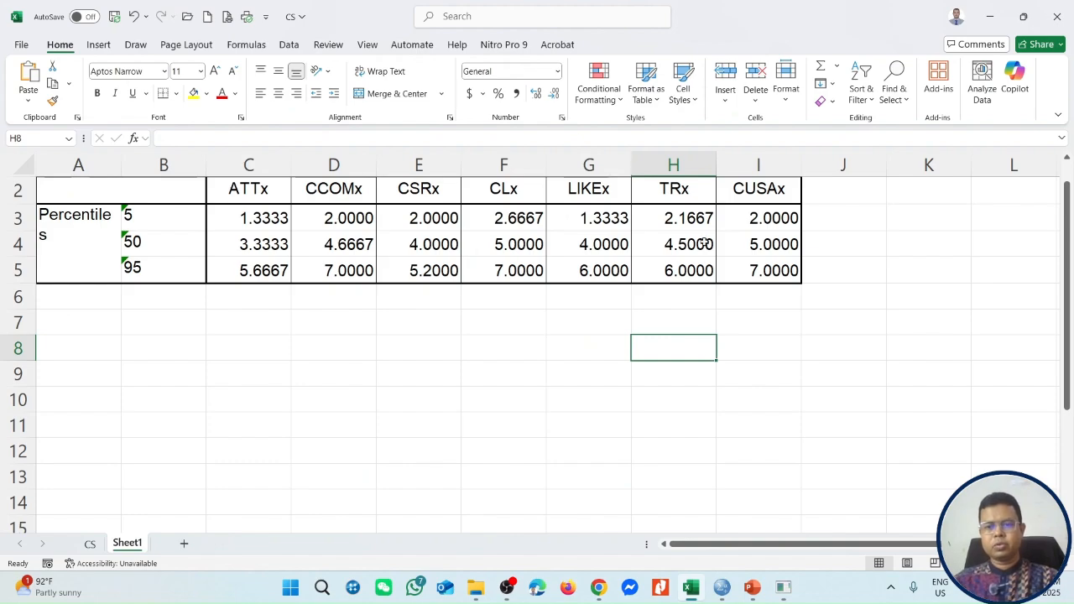
pyautogui.hotkey('alt', 'Tab')
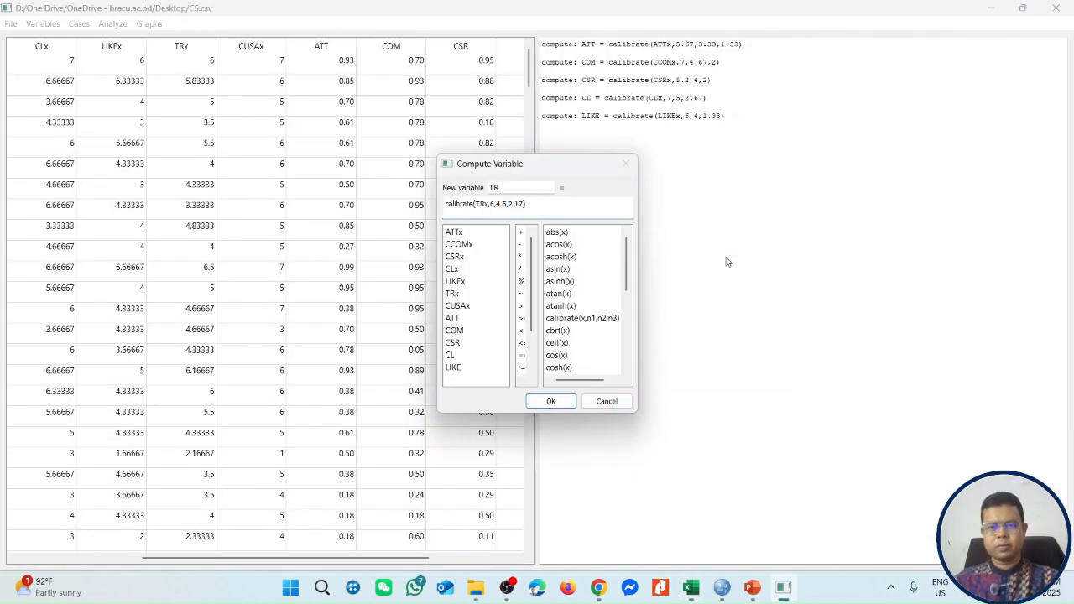
pyautogui.click(550, 401)
# Set up a computed variable named CUSA using the calibrate function with CUSAx as its input variable.
pyautogui.click(42, 24)
pyautogui.click(50, 58)
pyautogui.doubleClick(567, 318)
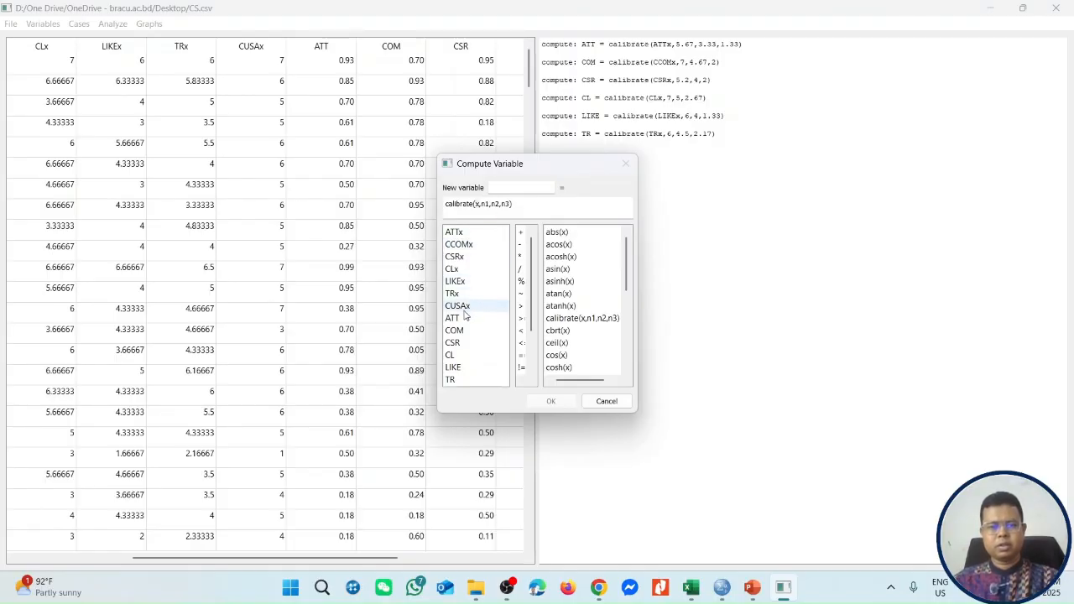
pyautogui.click(502, 189)
pyautogui.write('c')
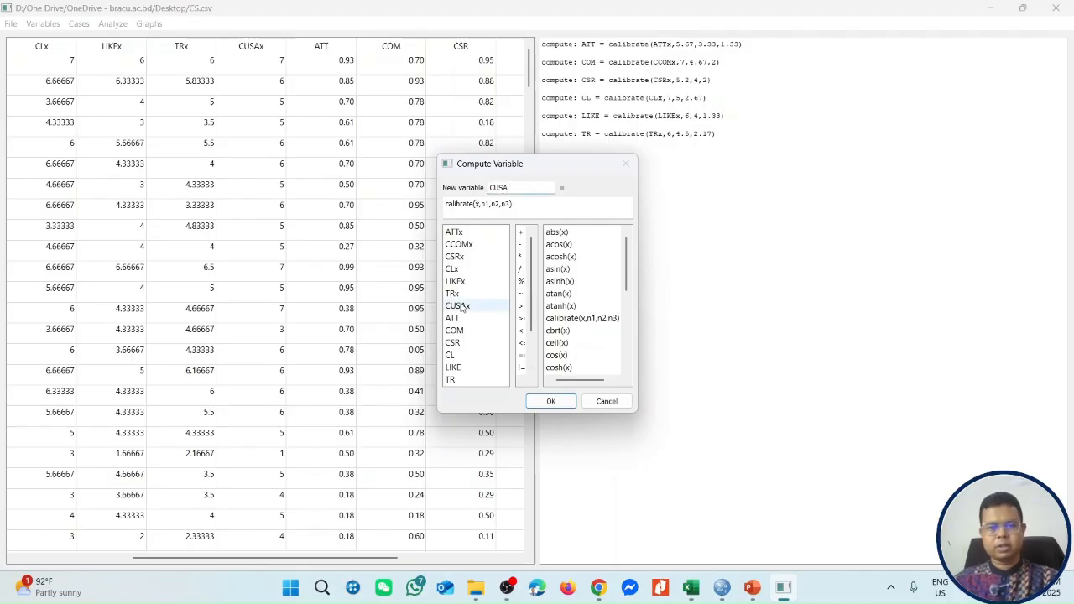
pyautogui.click(479, 206)
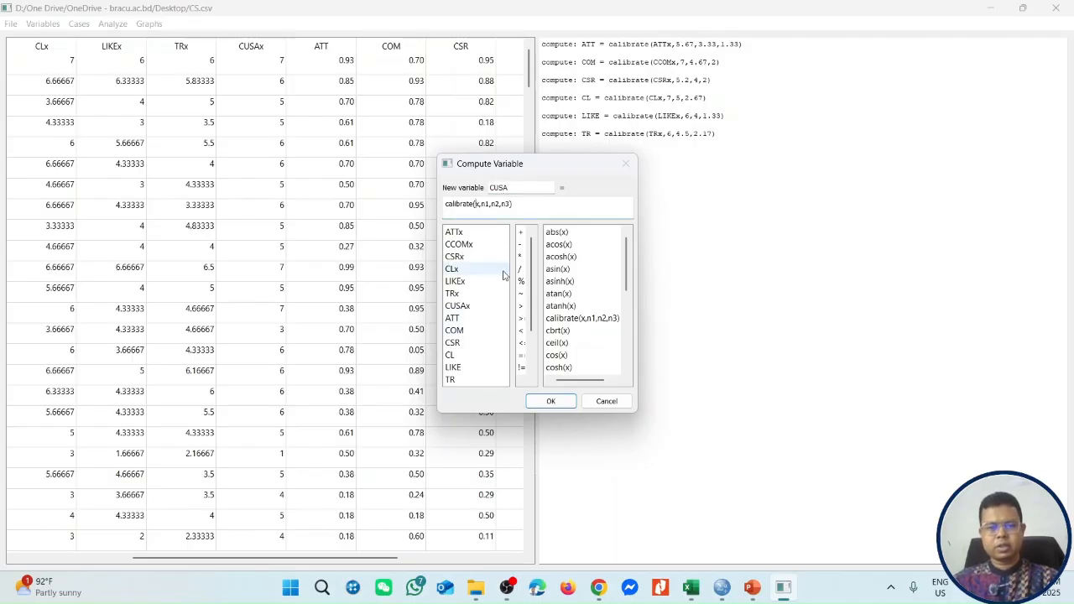
pyautogui.press('BackSpace')
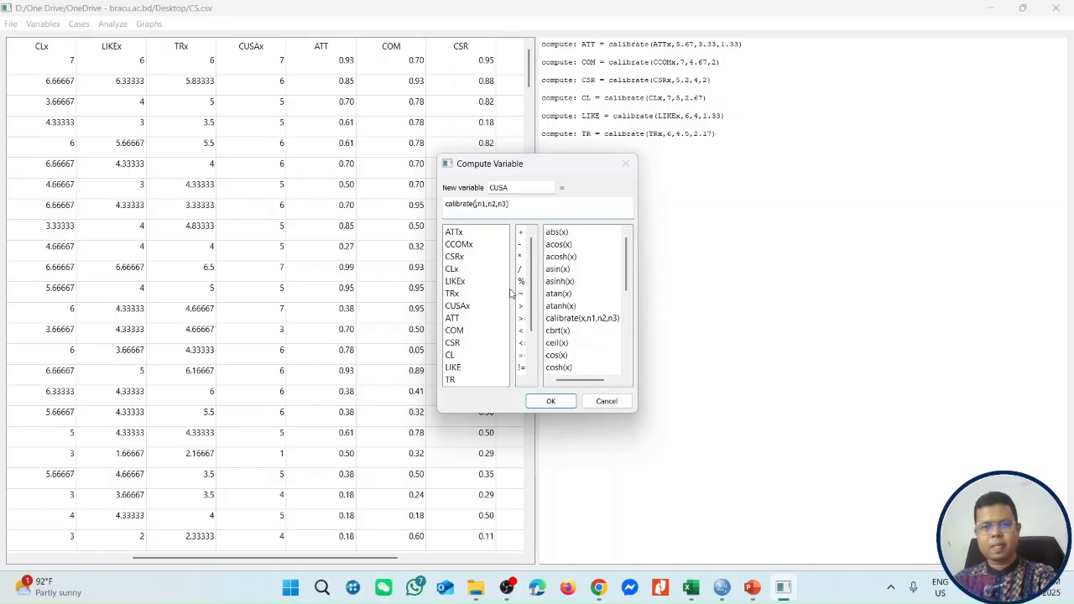
pyautogui.doubleClick(467, 308)
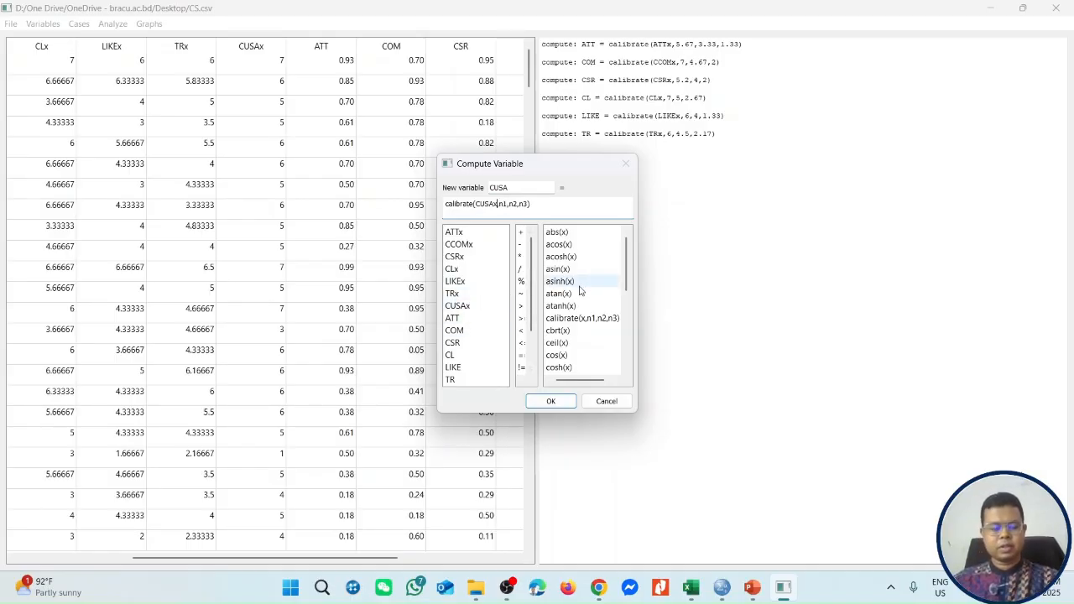
# Complete the CUSA calibration with thresholds 7, 5 and 2 from the Excel percentile table, and compute the variable.
pyautogui.hotkey('alt', 'Tab')
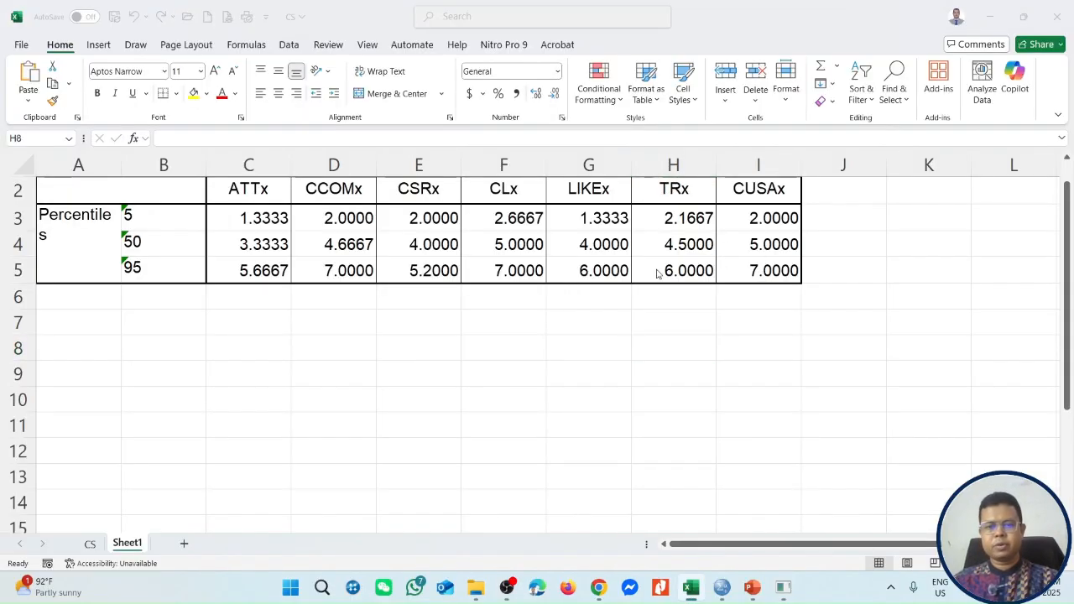
pyautogui.hotkey('alt', 'Tab')
pyautogui.hotkey('shift', 'Left')
pyautogui.hotkey('shift', 'Left')
pyautogui.write('7,')
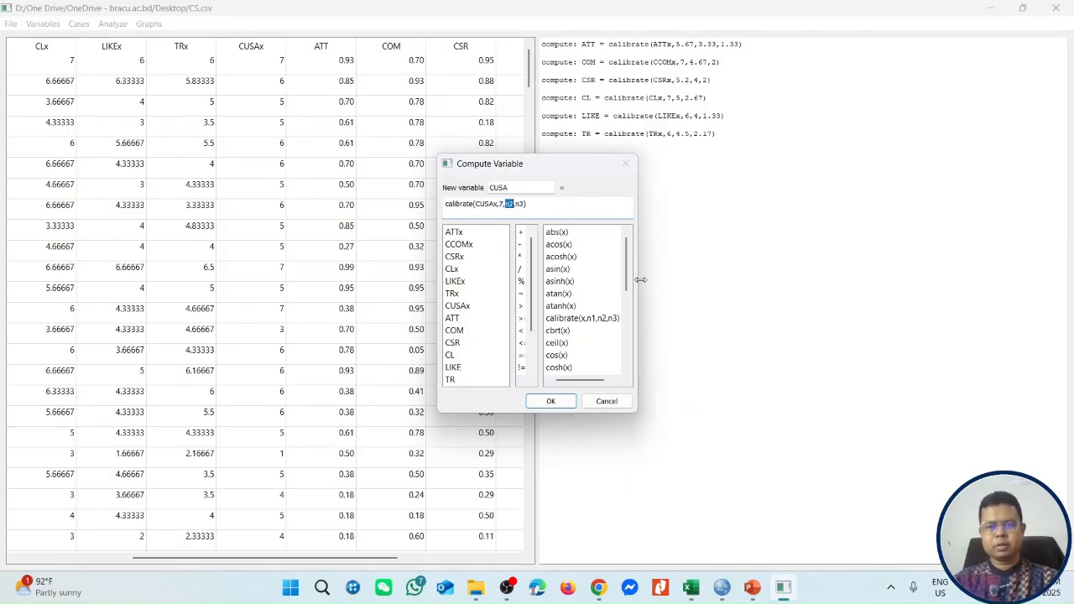
pyautogui.write('5')
pyautogui.press('Right')
pyautogui.hotkey('shift', 'Right')
pyautogui.hotkey('shift', 'Right')
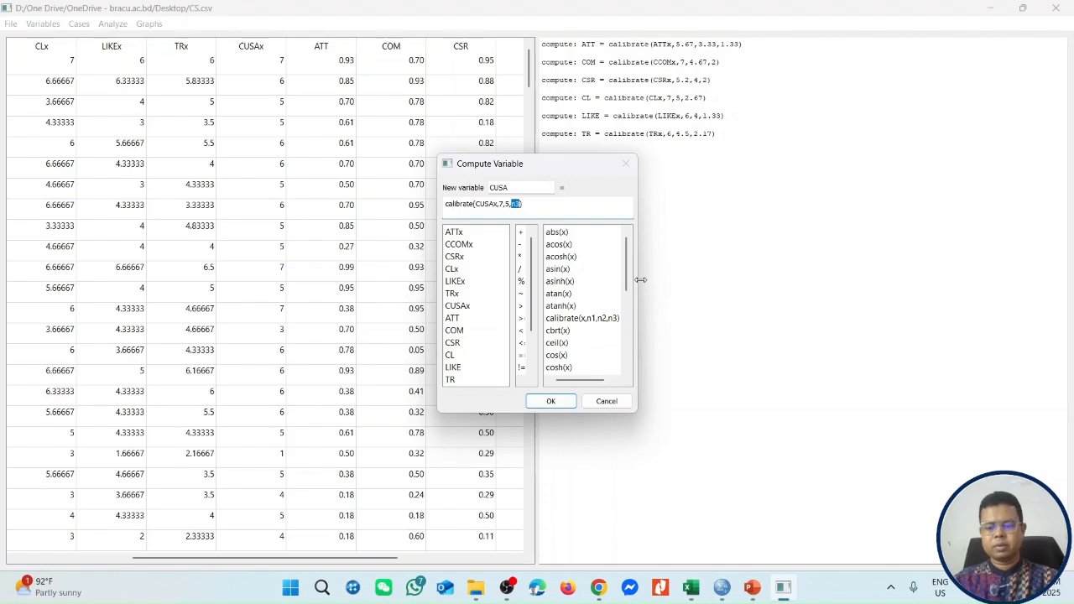
pyautogui.click(551, 401)
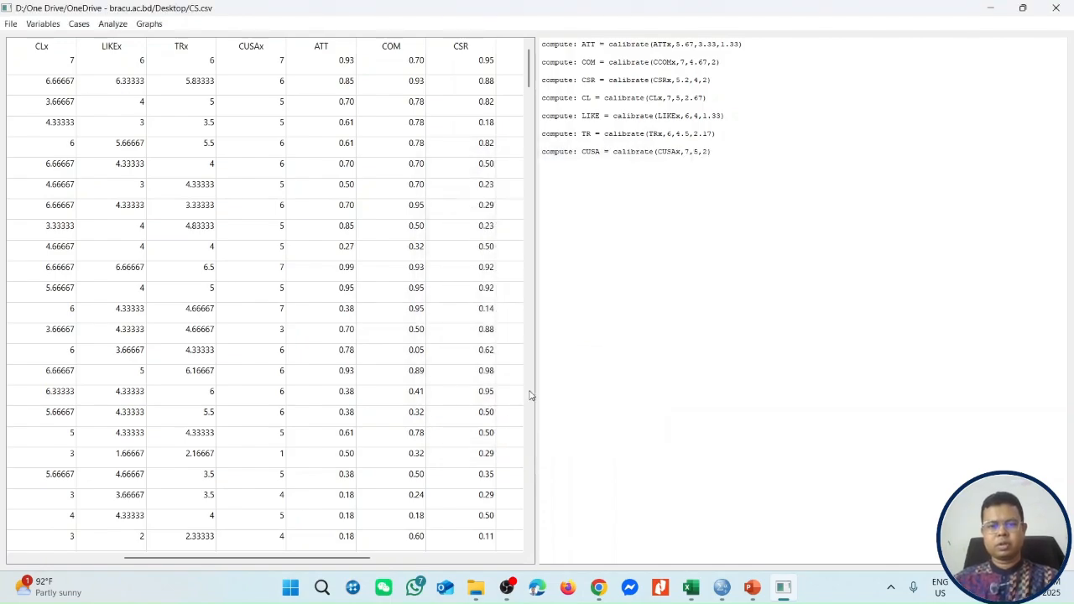
# Try to save the calibrated data to the existing CS.csv file.
pyautogui.click(15, 25)
pyautogui.click(20, 79)
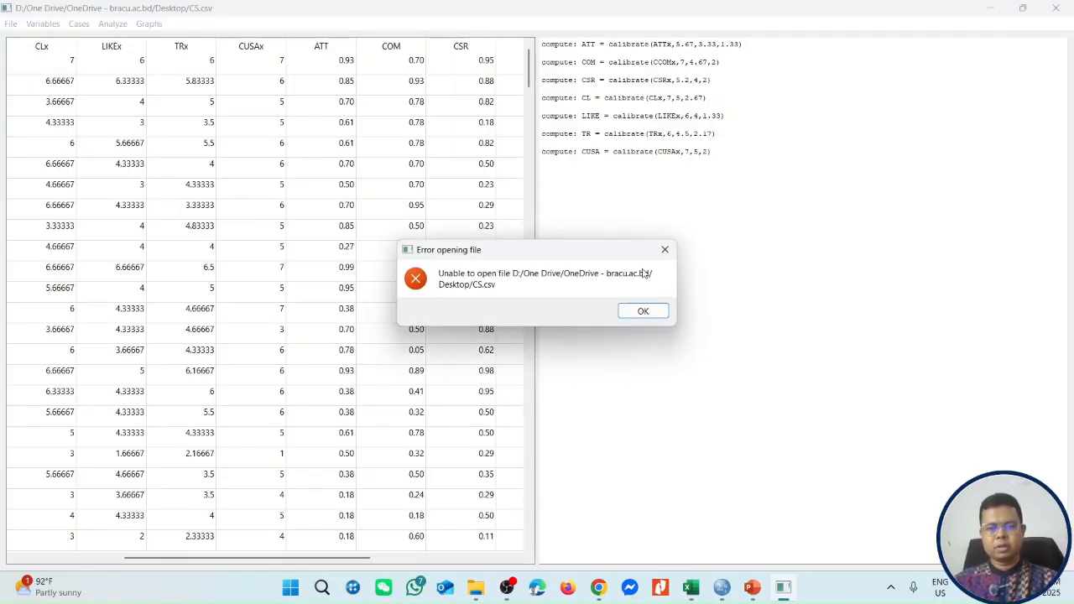
pyautogui.click(643, 311)
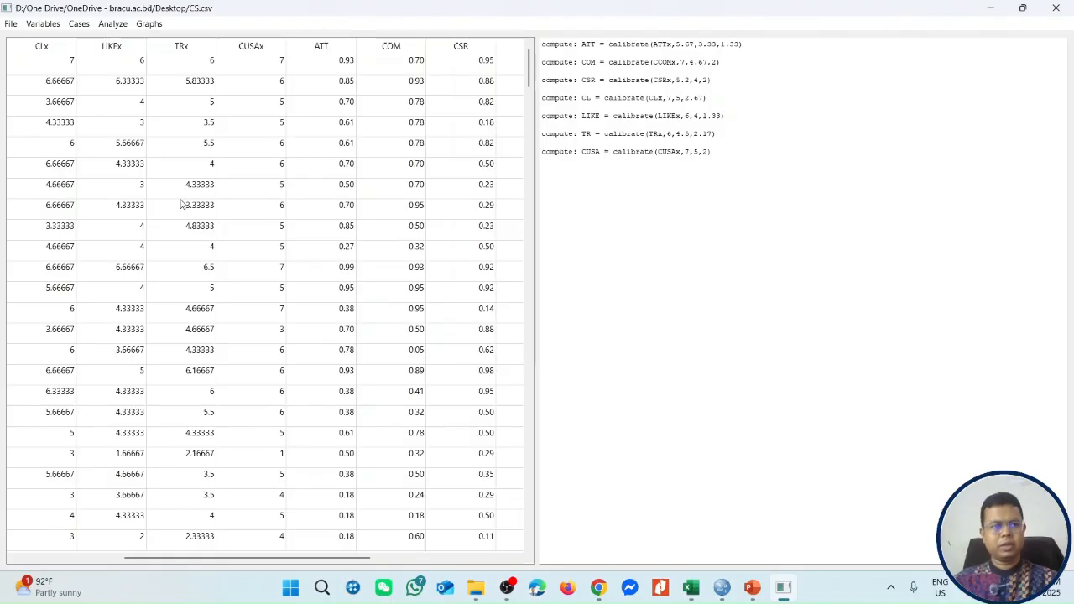
# Save the calibrated data as a new comma-separated file named CS_Calibra on the Desktop, and view the calibrated columns.
pyautogui.click(7, 27)
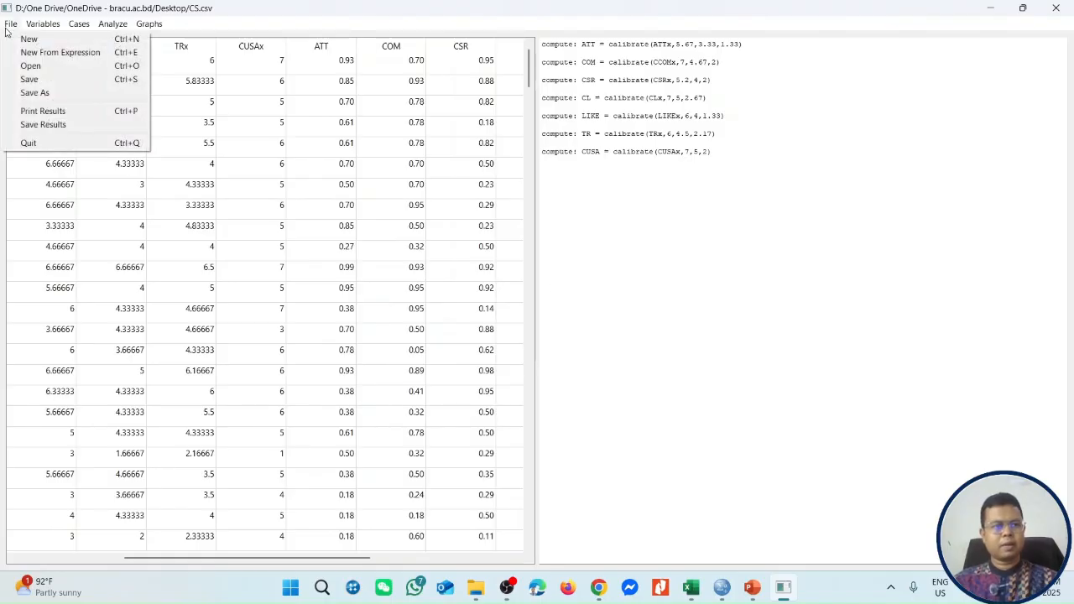
pyautogui.click(35, 94)
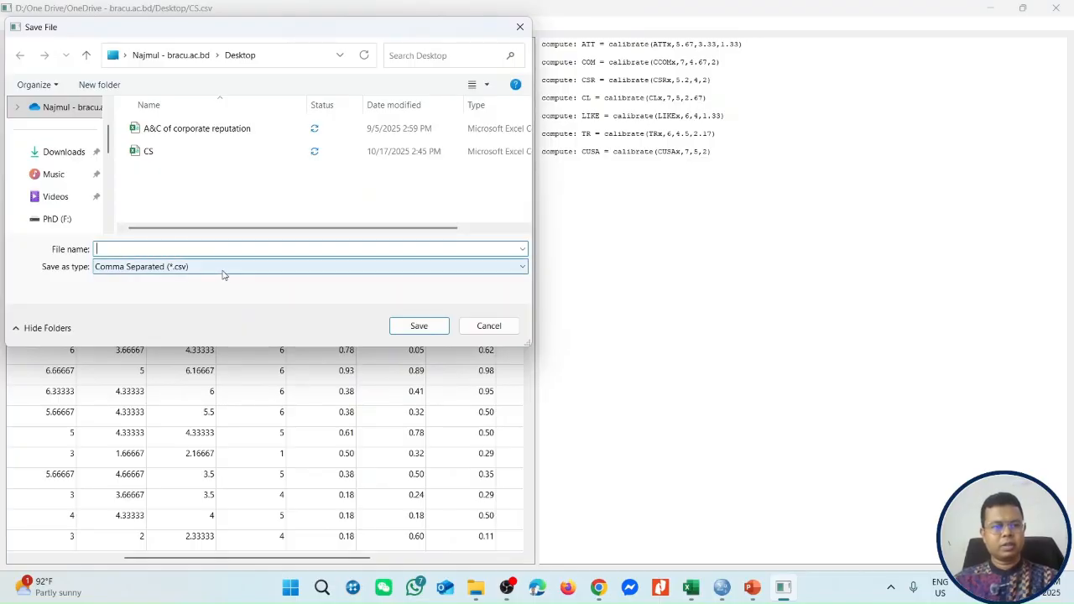
pyautogui.write('CS')
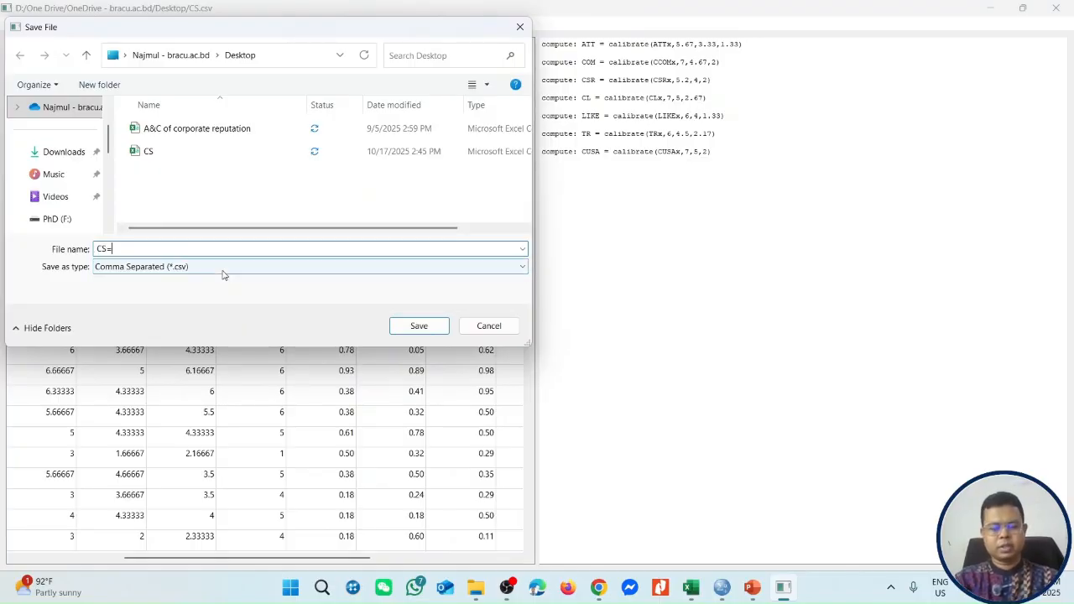
pyautogui.write('_Ca')
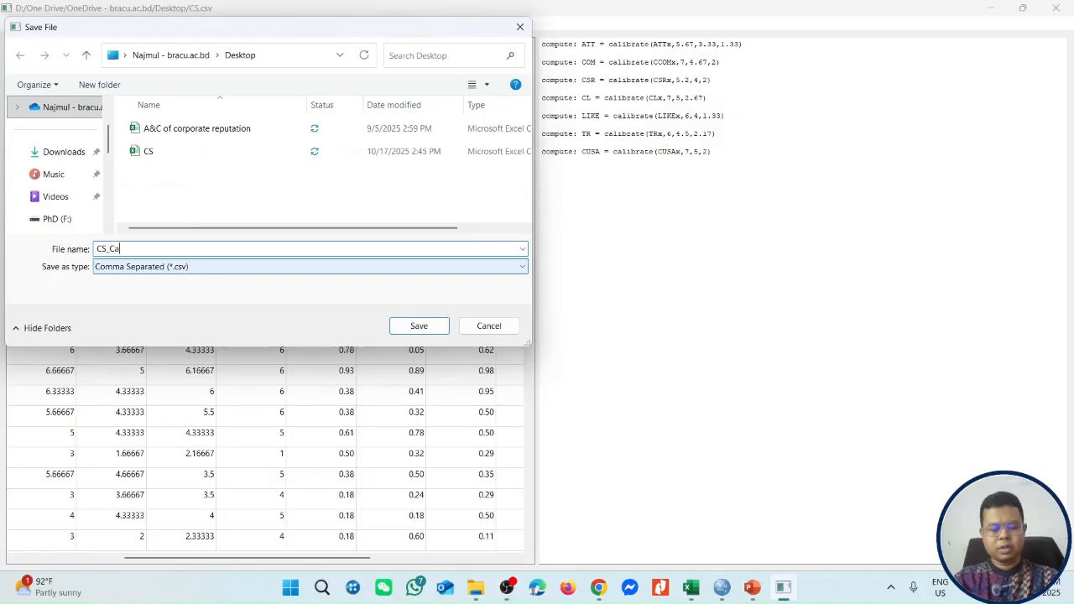
pyautogui.write('libra')
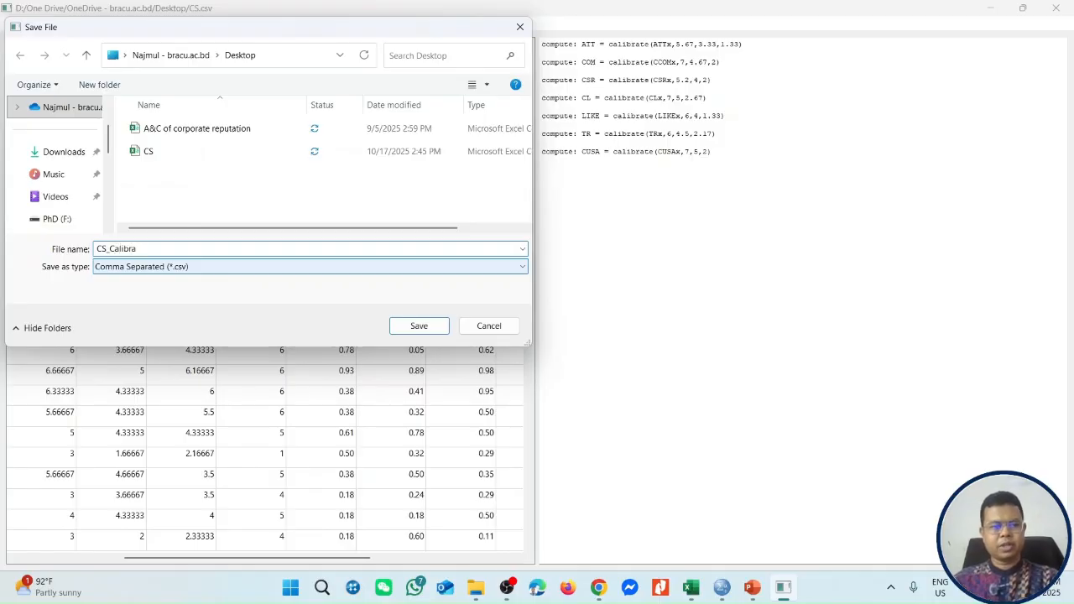
pyautogui.click(417, 327)
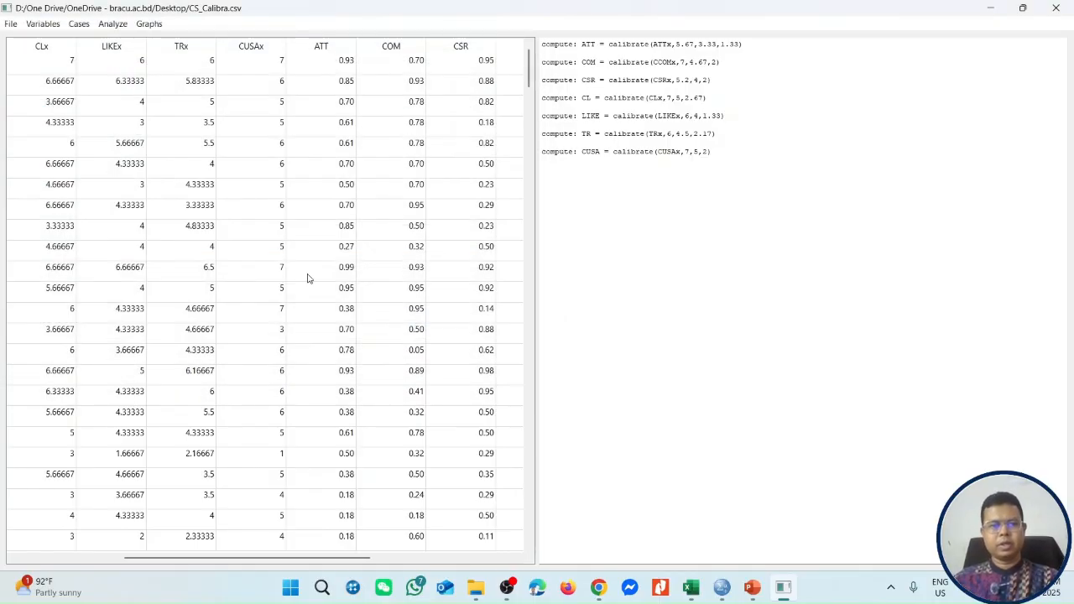
pyautogui.moveTo(248, 560); pyautogui.dragTo(419, 560)
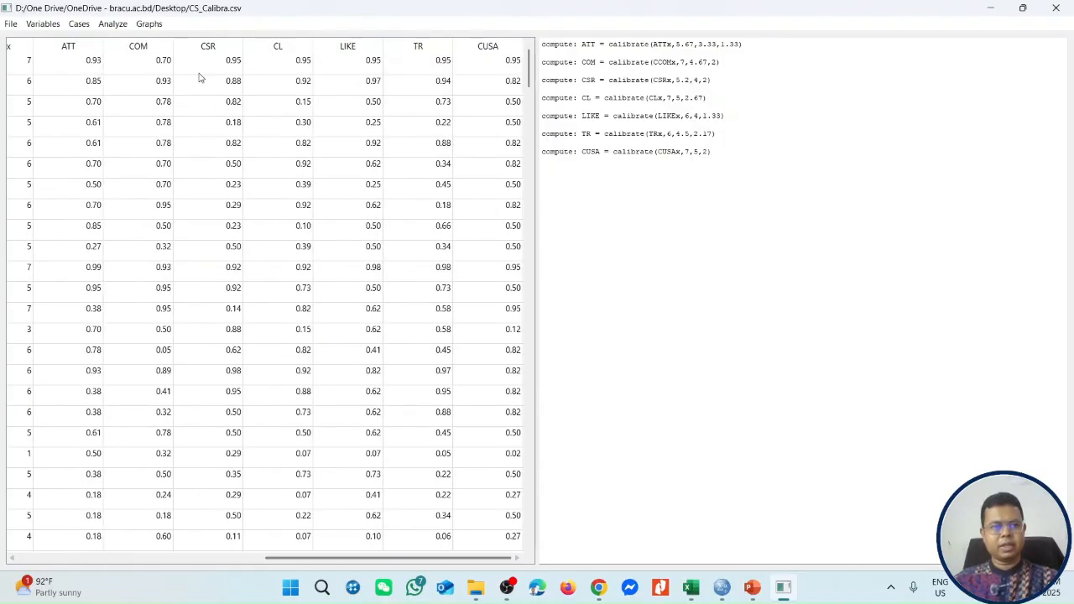